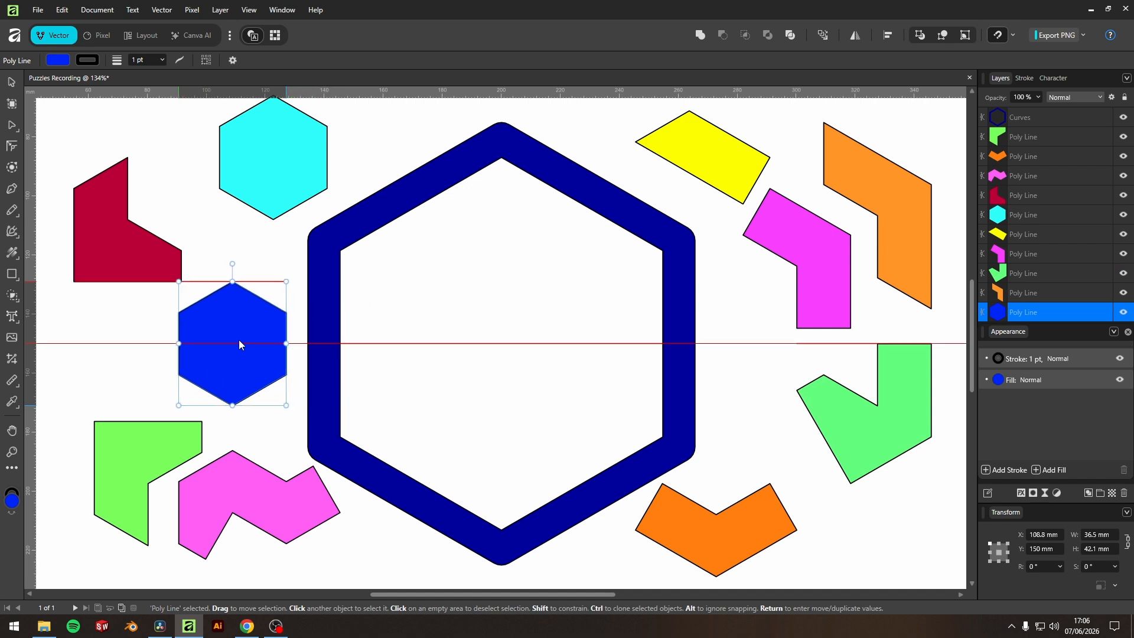
Undo the recent moves of the puzzle pieces, starting with the blue hexagon.
click(727, 337)
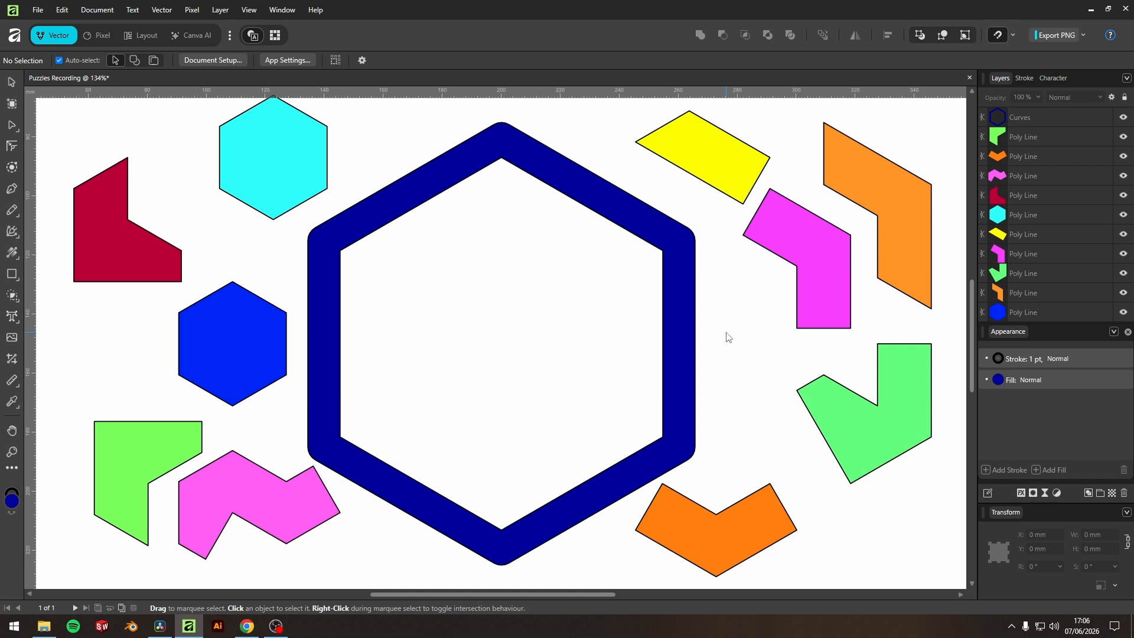
key(ctrl+z)
key(ctrl+z)
key(ctrl+z)
key(ctrl+z)
key(ctrl+z)
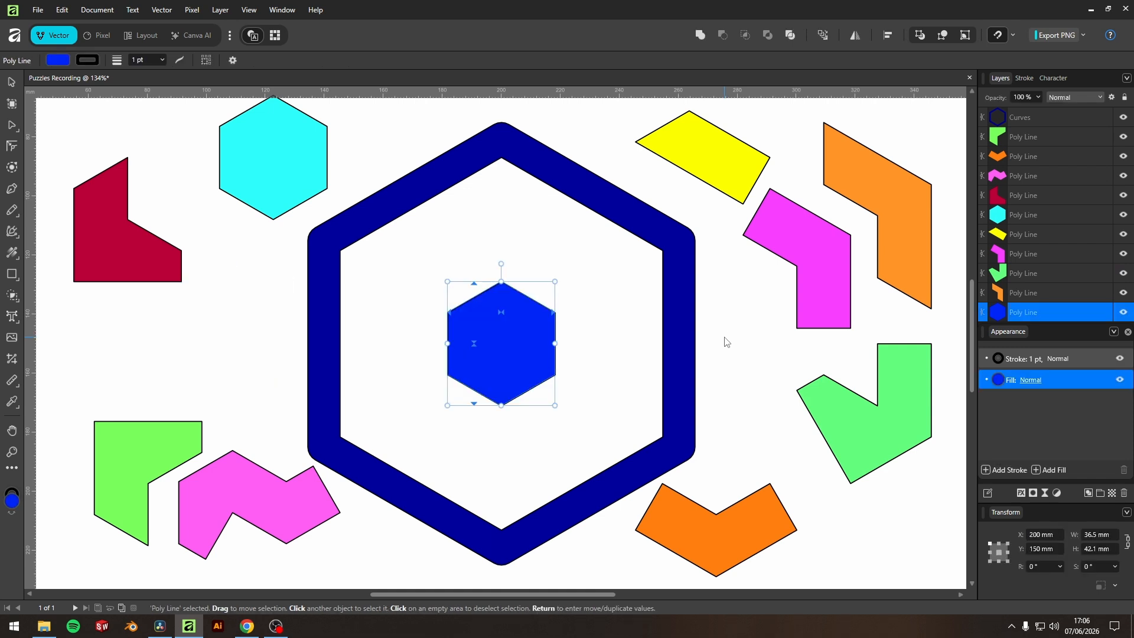
key(ctrl+z)
key(ctrl+z)
key(ctrl+z)
key(ctrl+z)
key(ctrl+z)
key(ctrl+z)
key(ctrl+z)
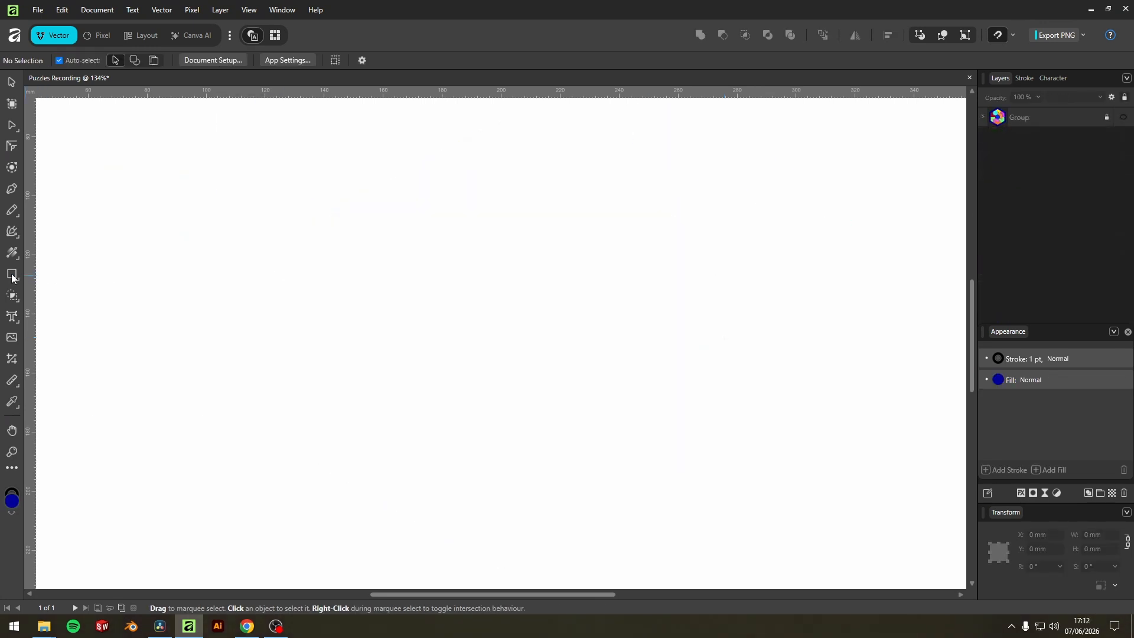
Draw a polygon about 40 mm wide near the page centre and give it 6 sides.
click(11, 278)
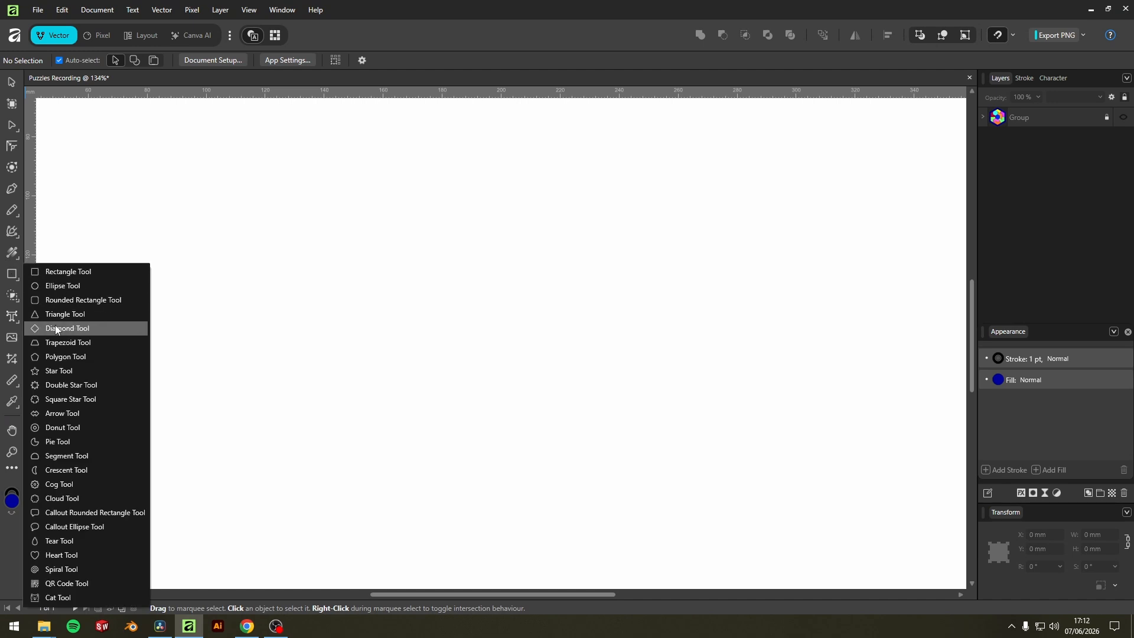
click(70, 358)
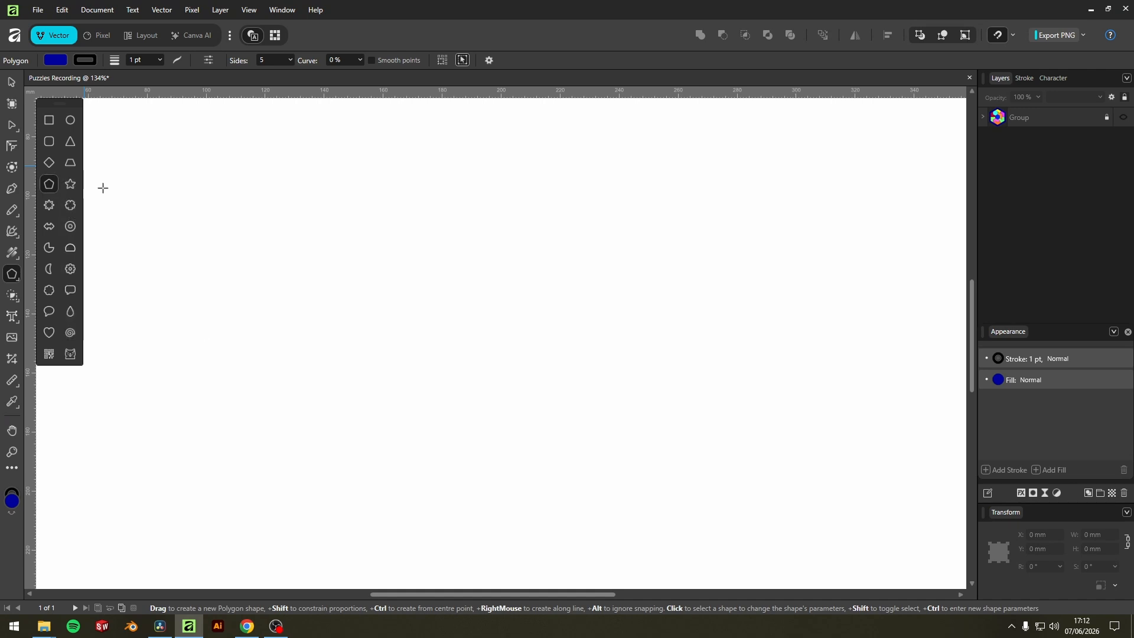
drag(435, 254, 568, 352)
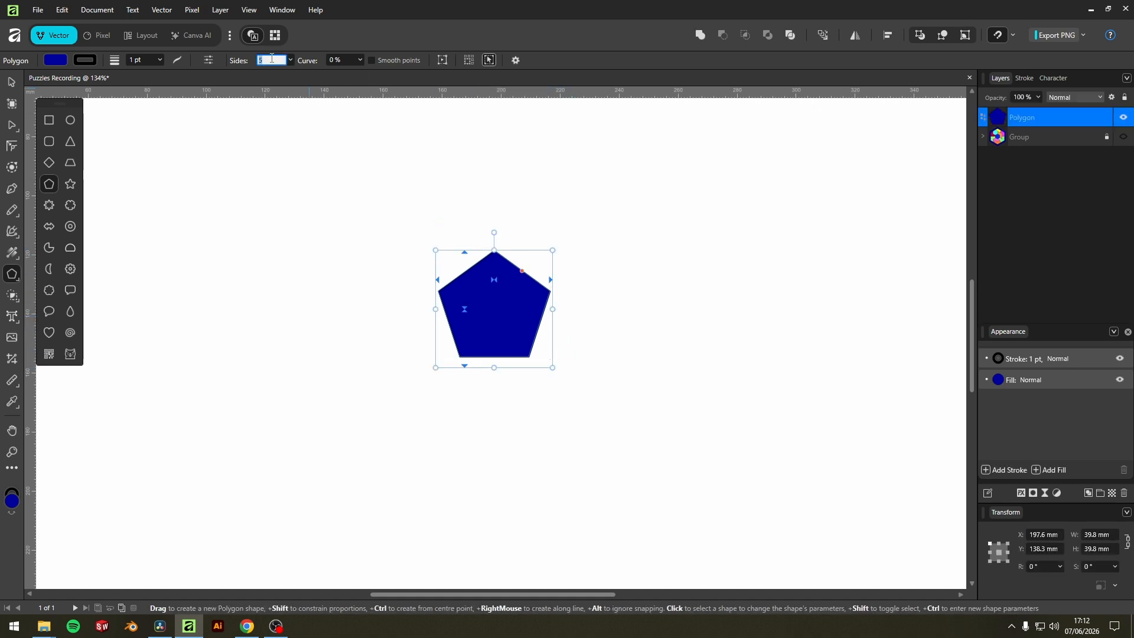
text(6)
key(Return)
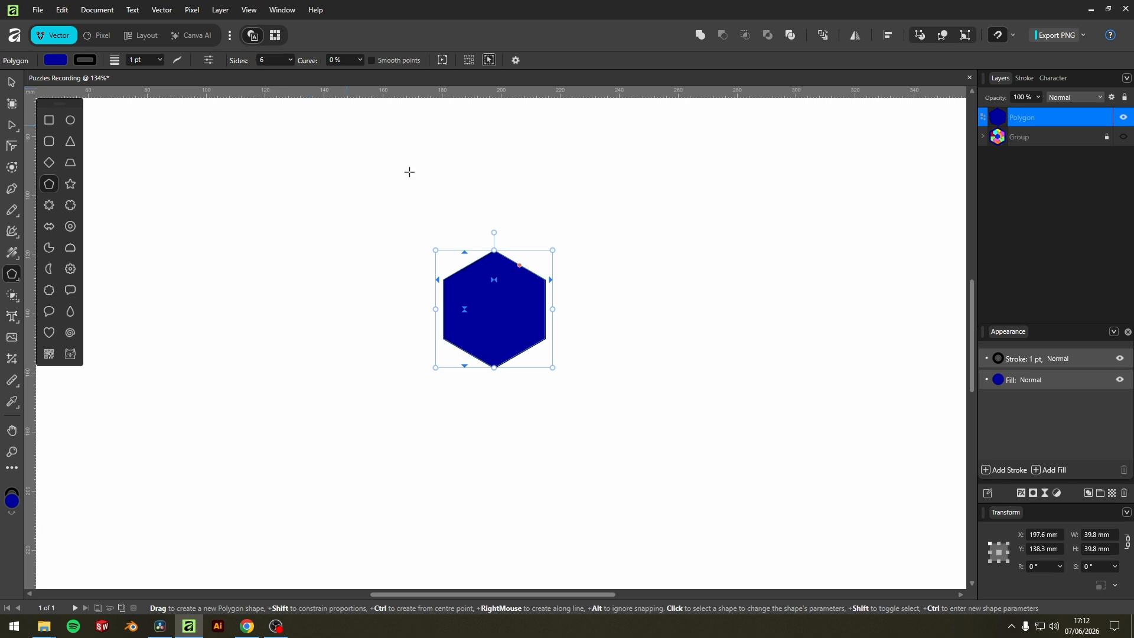
Align the hexagon to the page centre both horizontally and vertically.
click(12, 82)
scroll(501, 311, up, 4)
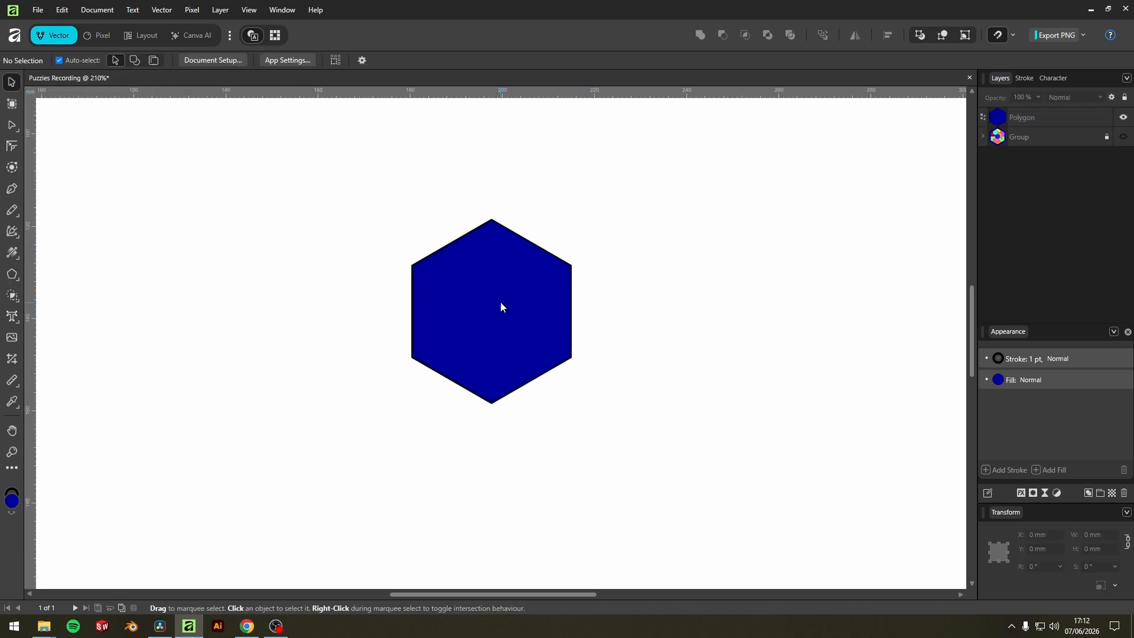
scroll(523, 308, down, 6)
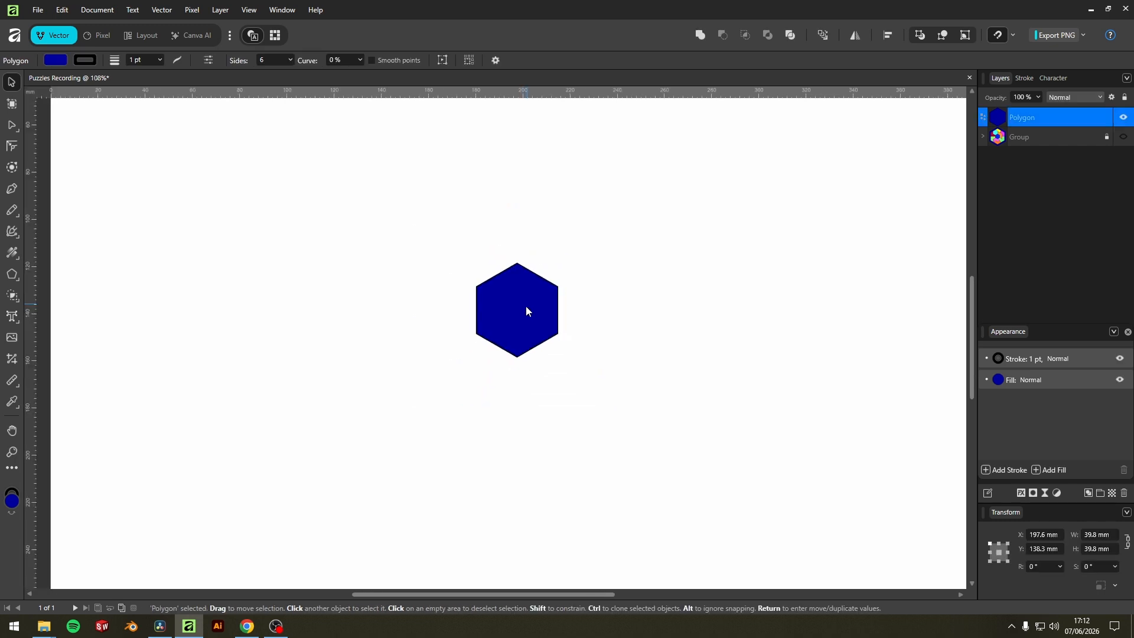
click(890, 35)
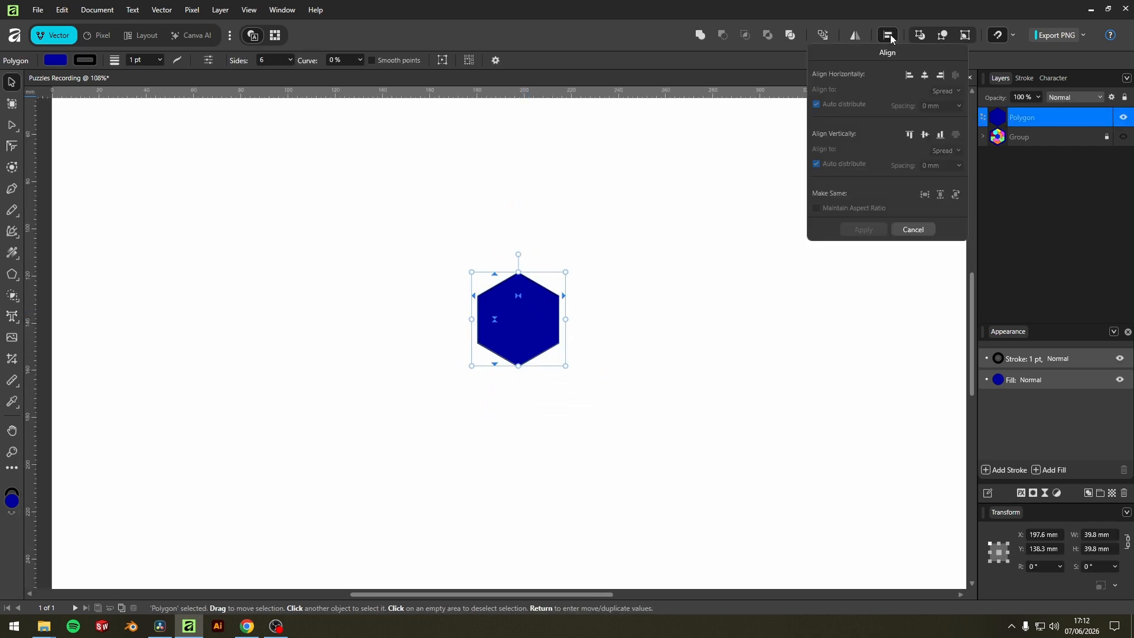
click(925, 75)
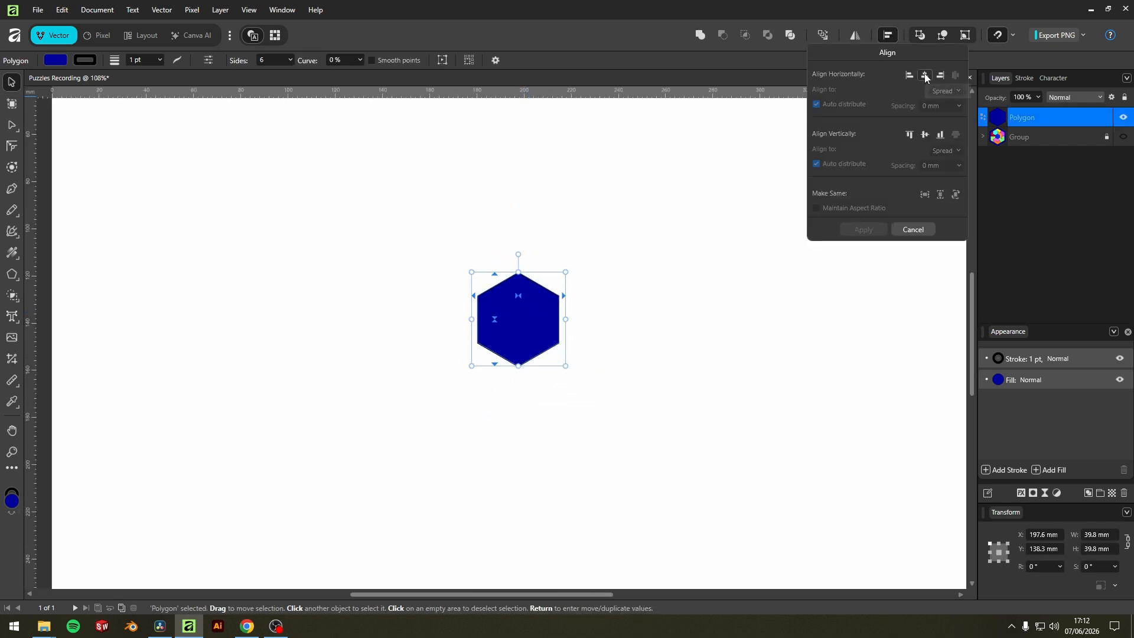
click(925, 136)
scroll(591, 375, down, 2)
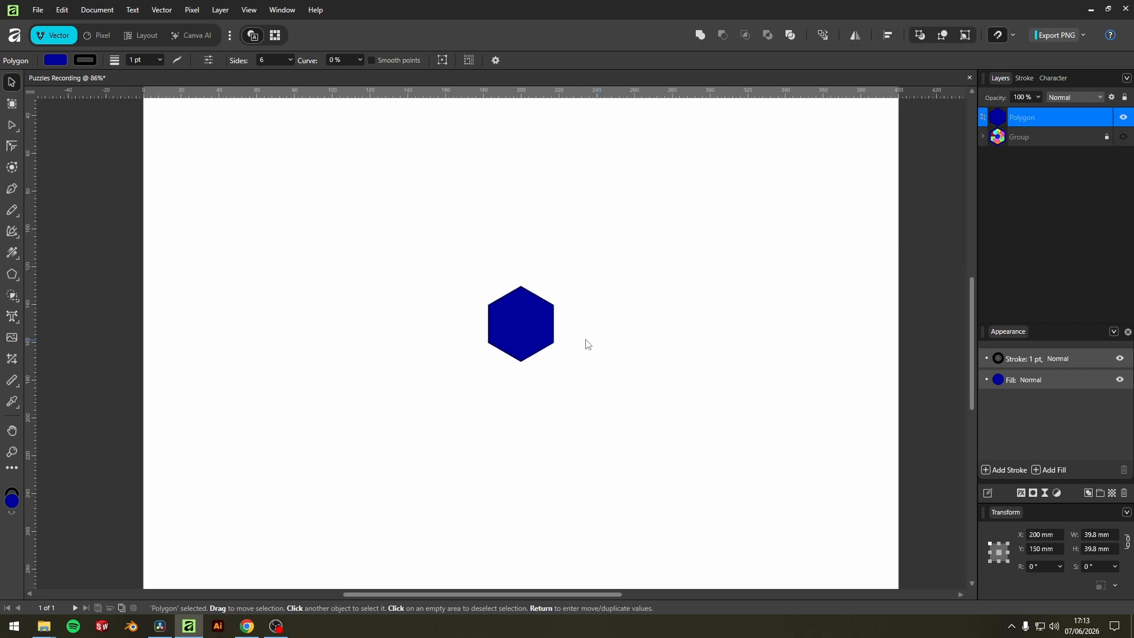
drag(634, 320, 627, 325)
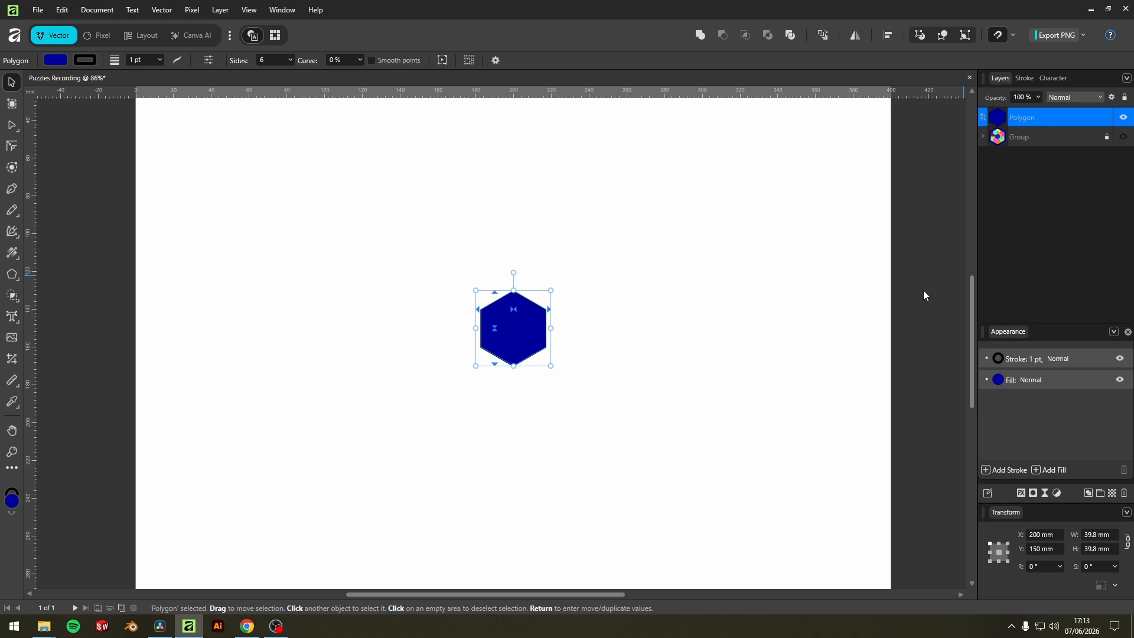
click(282, 10)
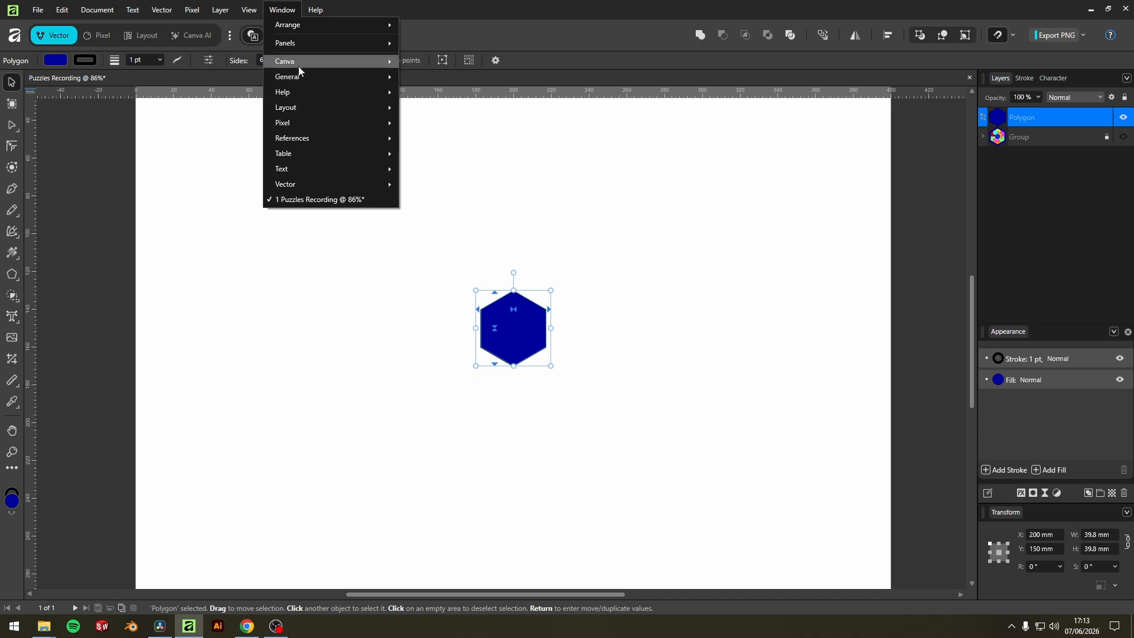
mouse_move(299, 73)
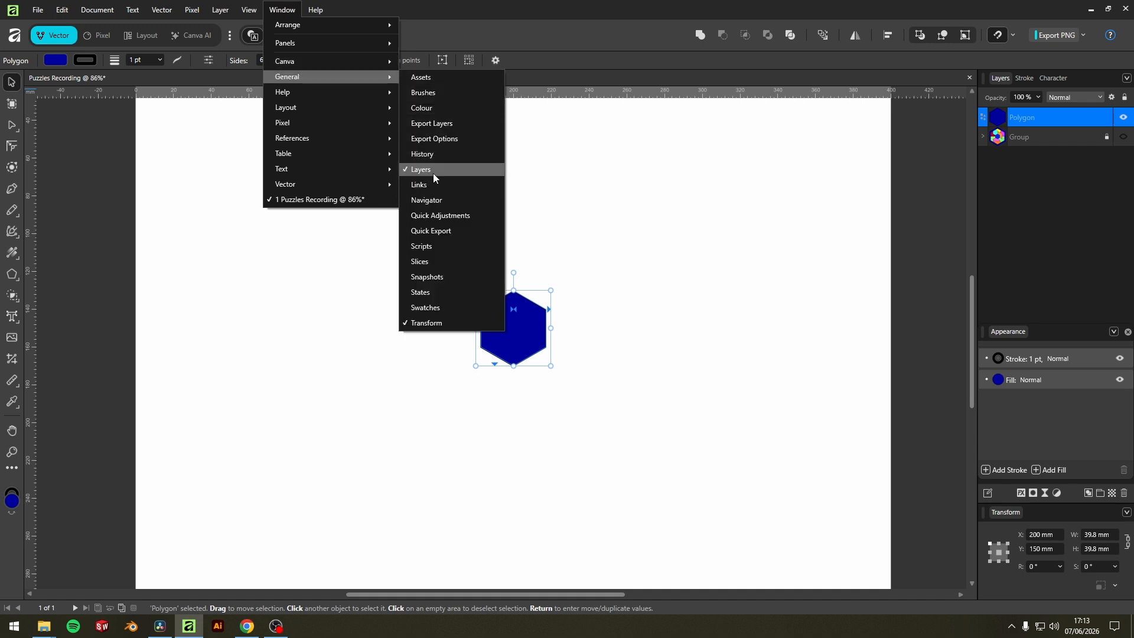
mouse_move(299, 183)
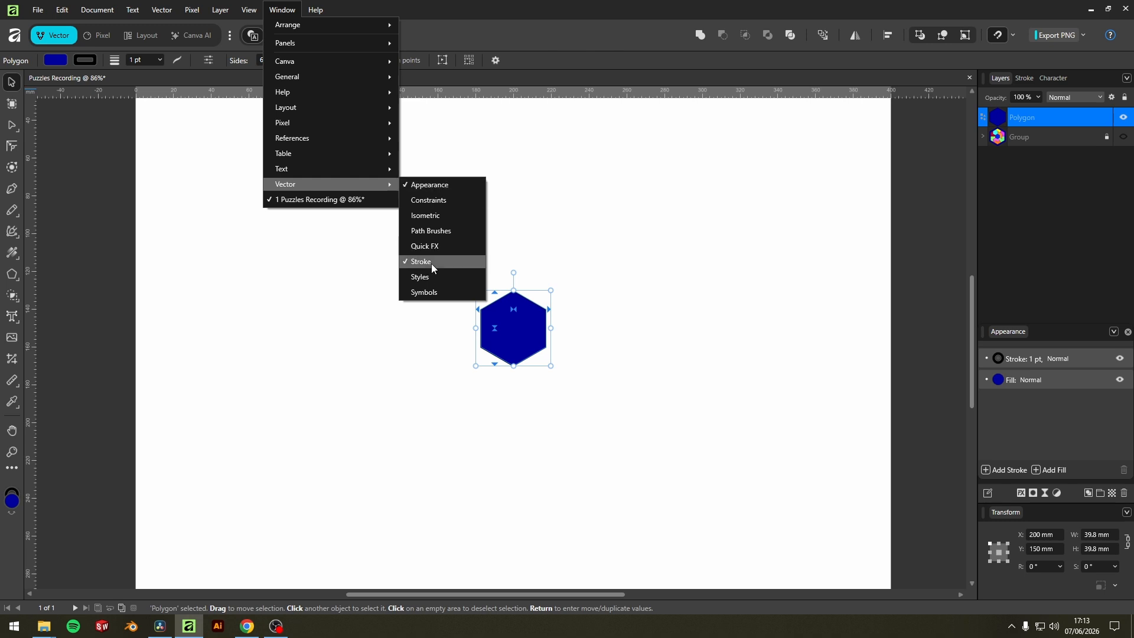
click(744, 236)
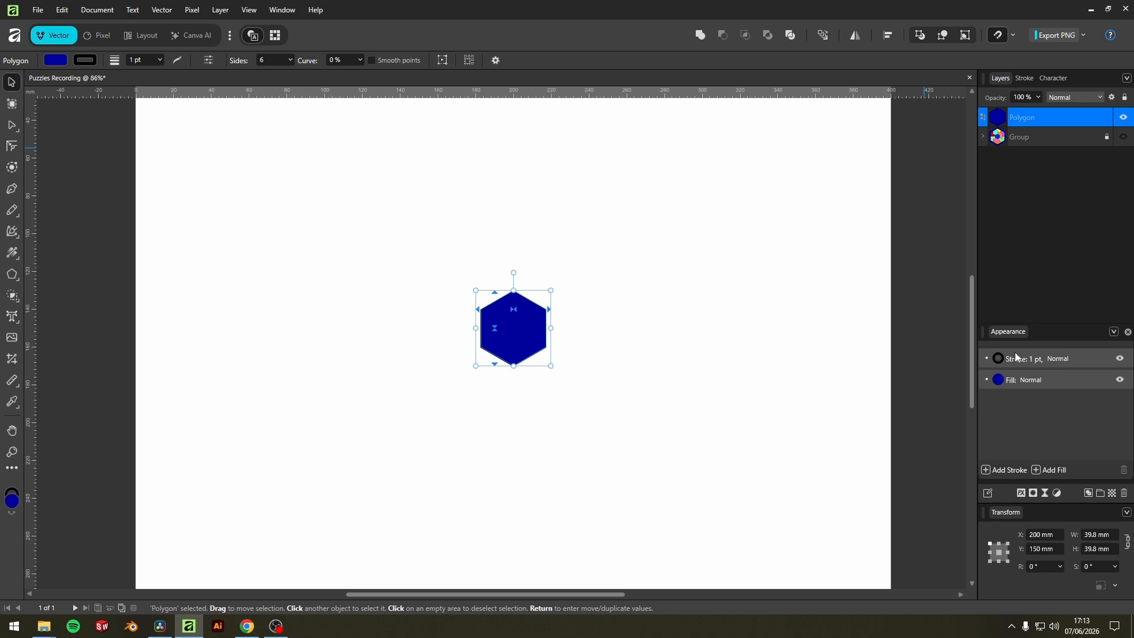
Remove the hexagon's fill so that only its outline is drawn, and reselect it.
click(1001, 381)
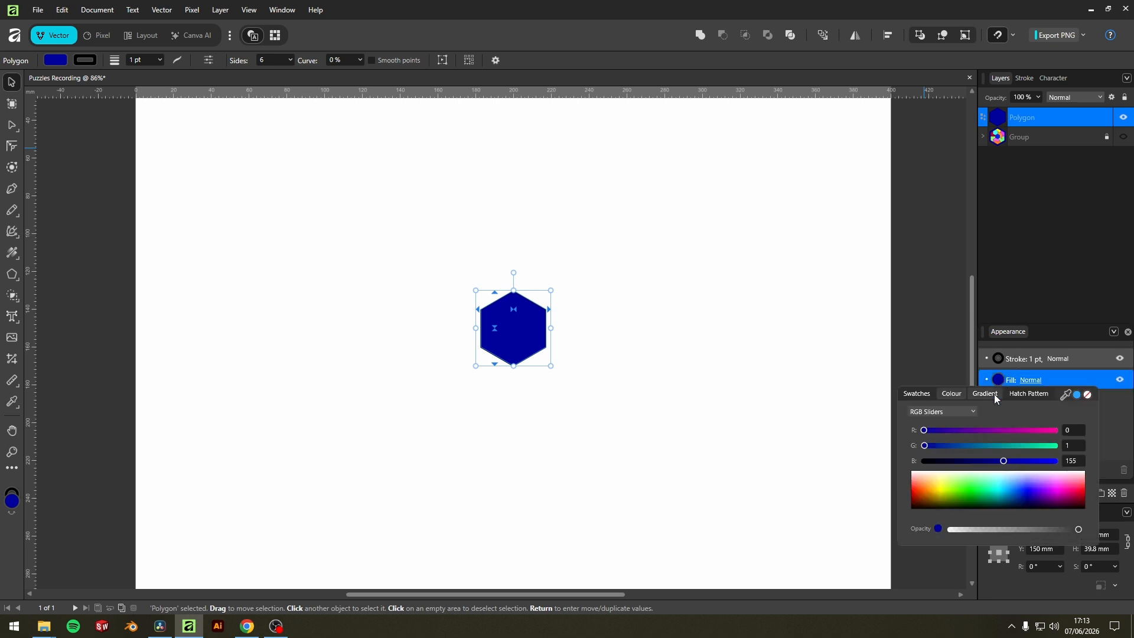
click(1087, 395)
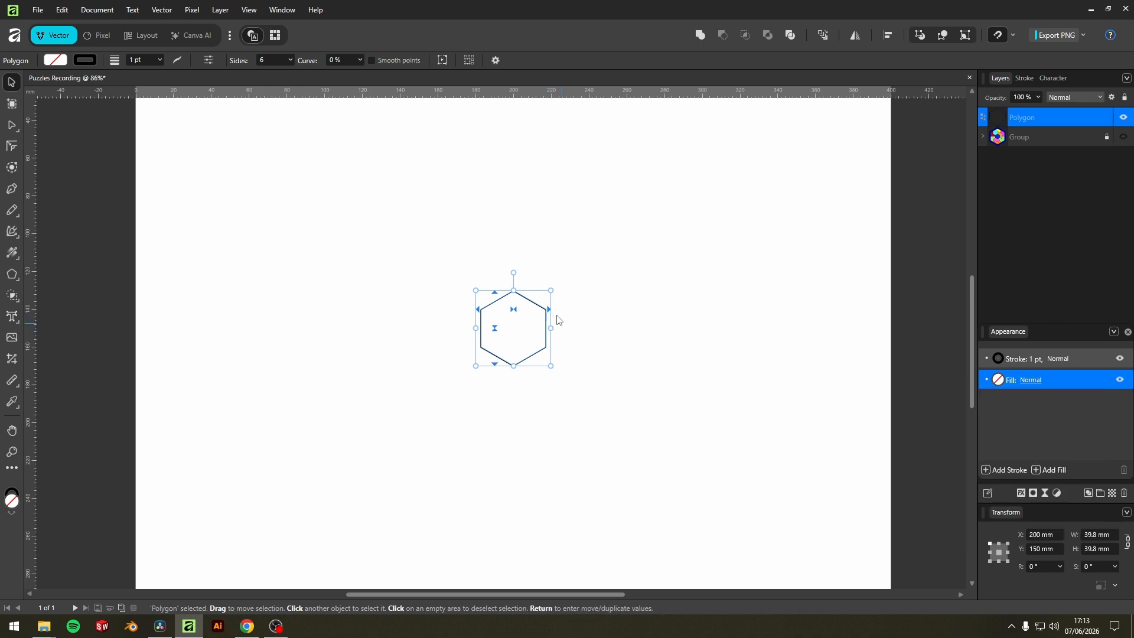
click(730, 251)
drag(690, 226, 355, 518)
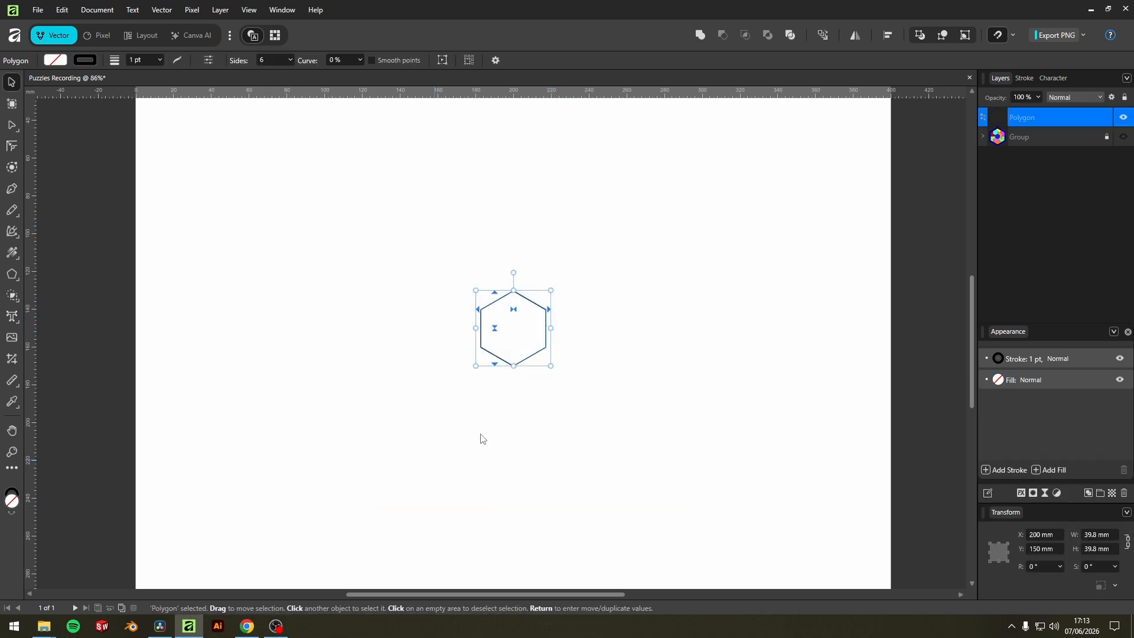
Set the hexagon's stroke width to 1 pt.
click(1033, 361)
click(1032, 359)
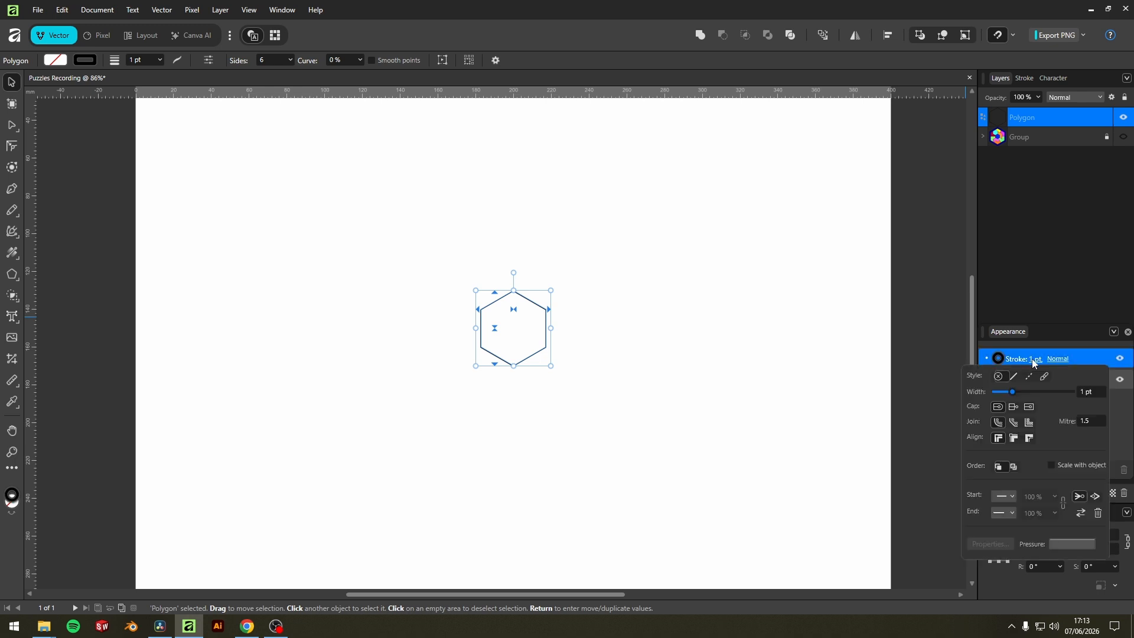
mouse_move(1012, 392)
mouse_down()
mouse_move(1030, 392)
mouse_move(1011, 392)
mouse_up()
click(1087, 392)
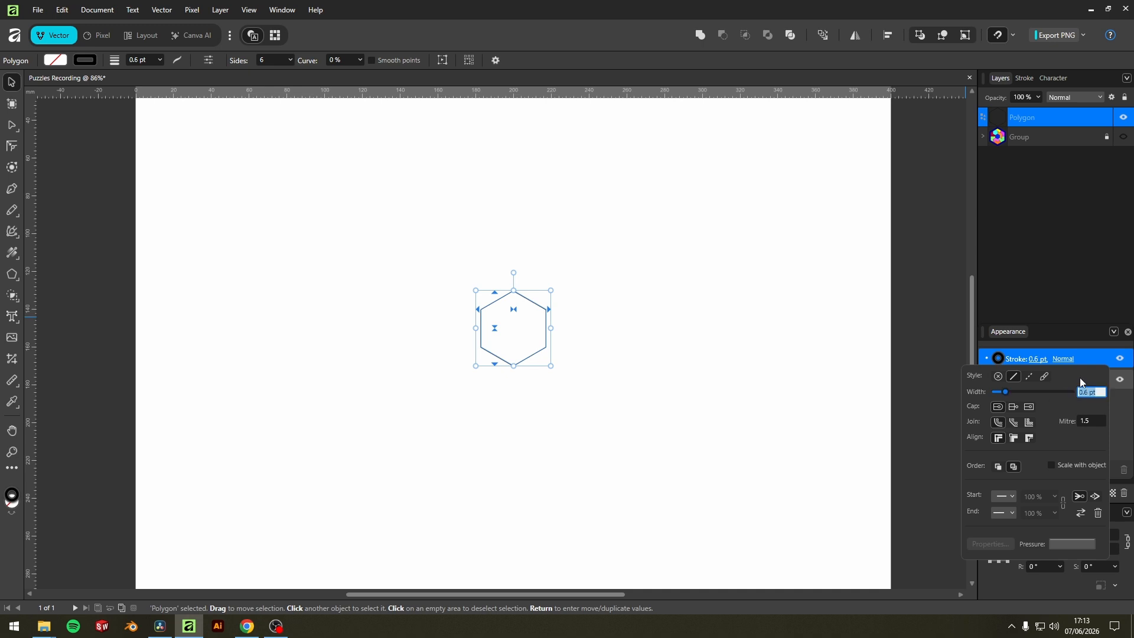
text(1)
key(Return)
click(792, 427)
drag(608, 263, 470, 370)
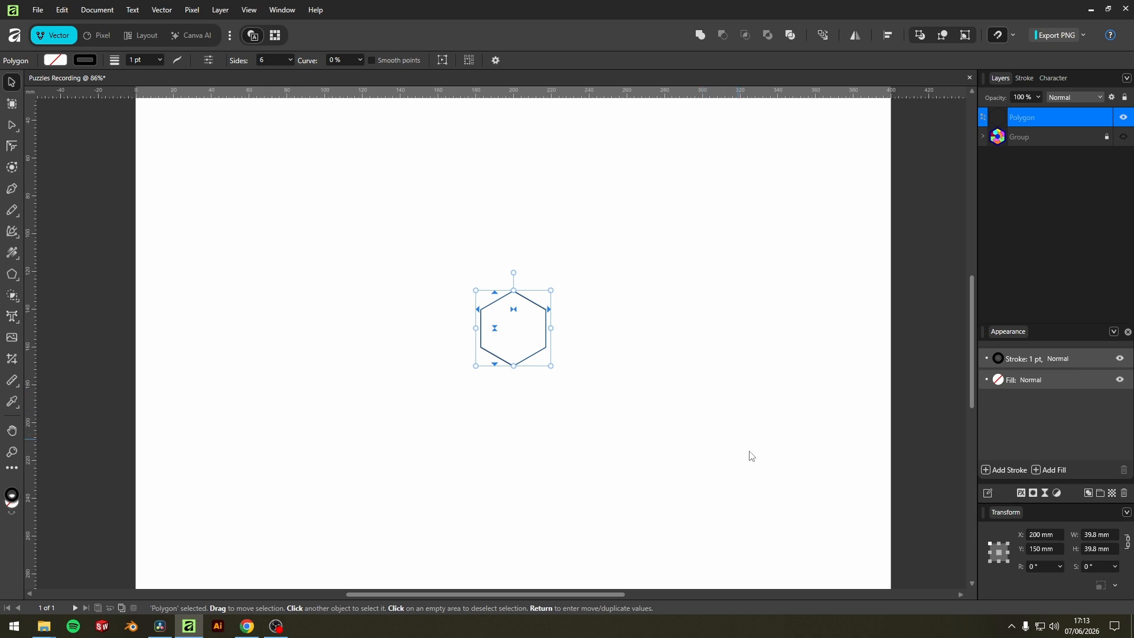
Set the hexagon's width to 50 mm with its aspect ratio locked and check its distances to the page edges.
click(1127, 542)
click(1096, 536)
text(50)
key(Return)
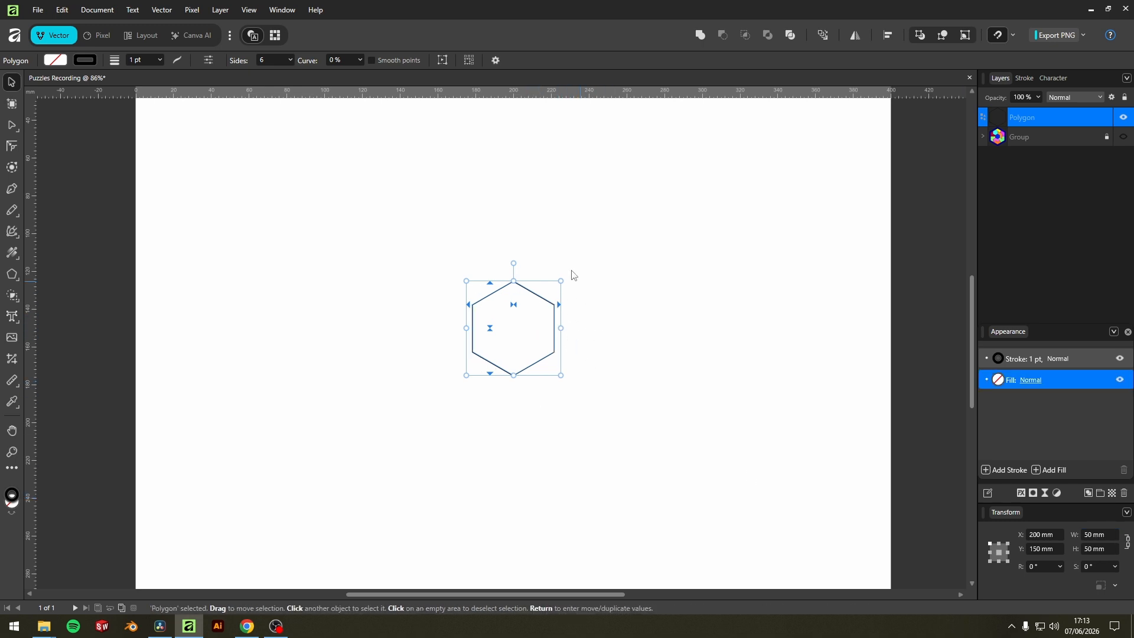
click(887, 35)
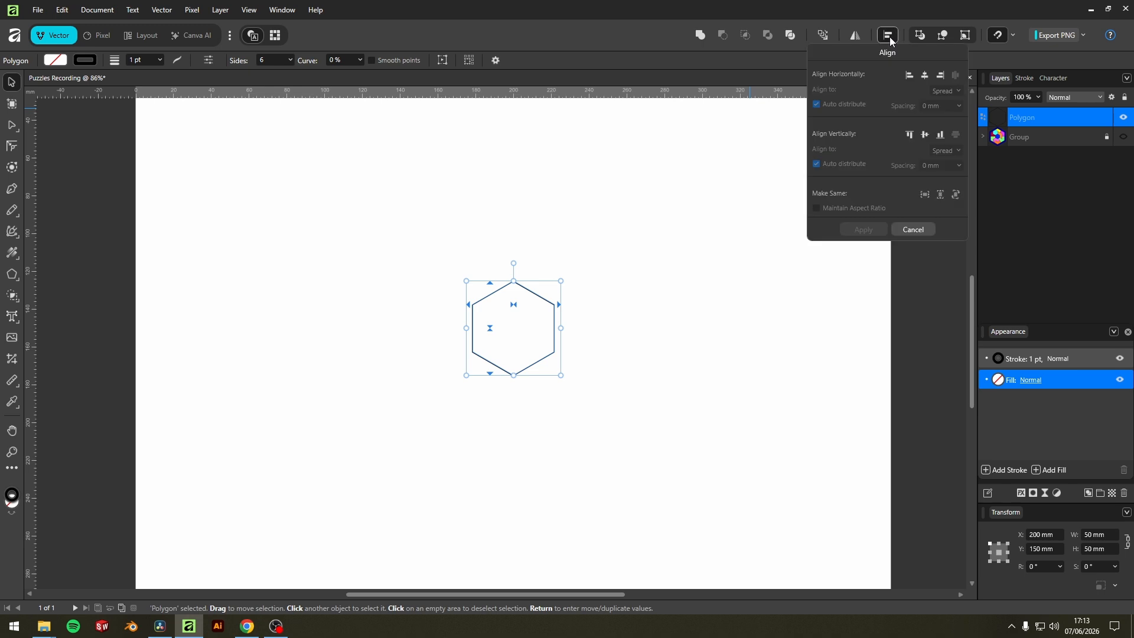
drag(584, 287, 530, 335)
key(alt)
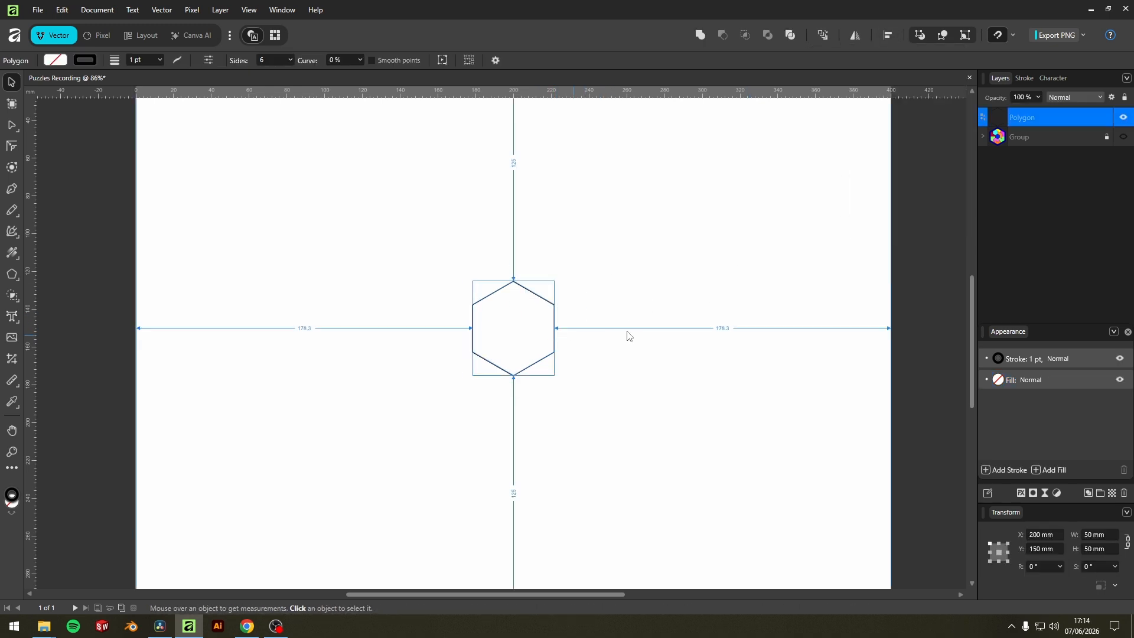
Duplicate the 50 mm hexagon in place and set the copy's width to 100 mm, keeping its proportions.
key(ctrl+j)
click(1088, 536)
text(100)
key(Return)
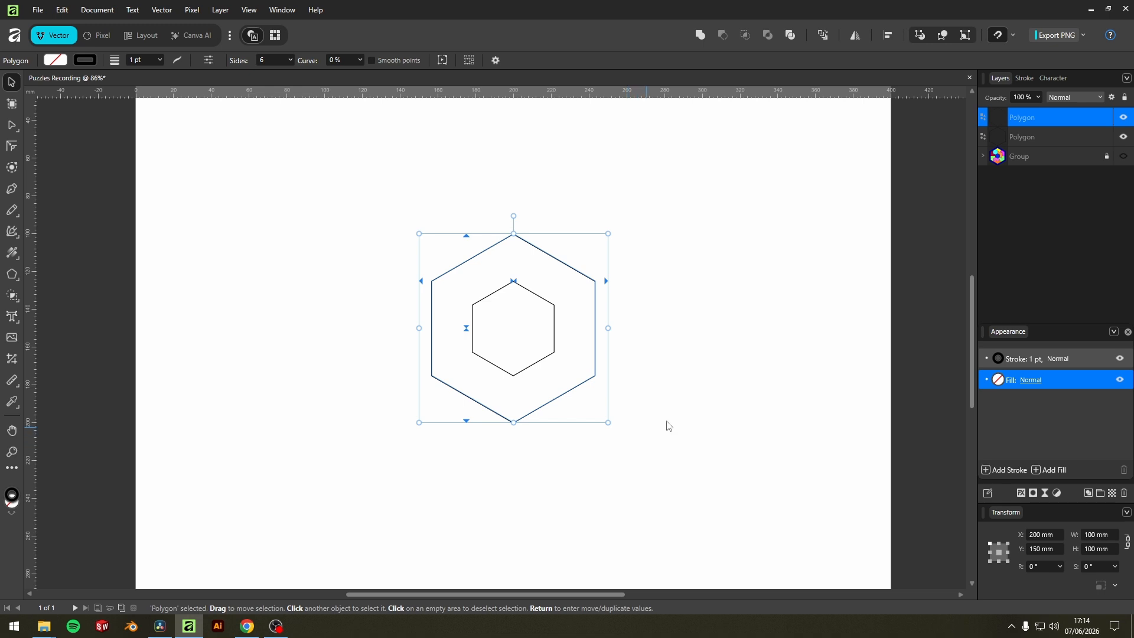
Duplicate the 100 mm hexagon in place and set the copy's width to 150 mm, keeping its proportions.
key(ctrl+j)
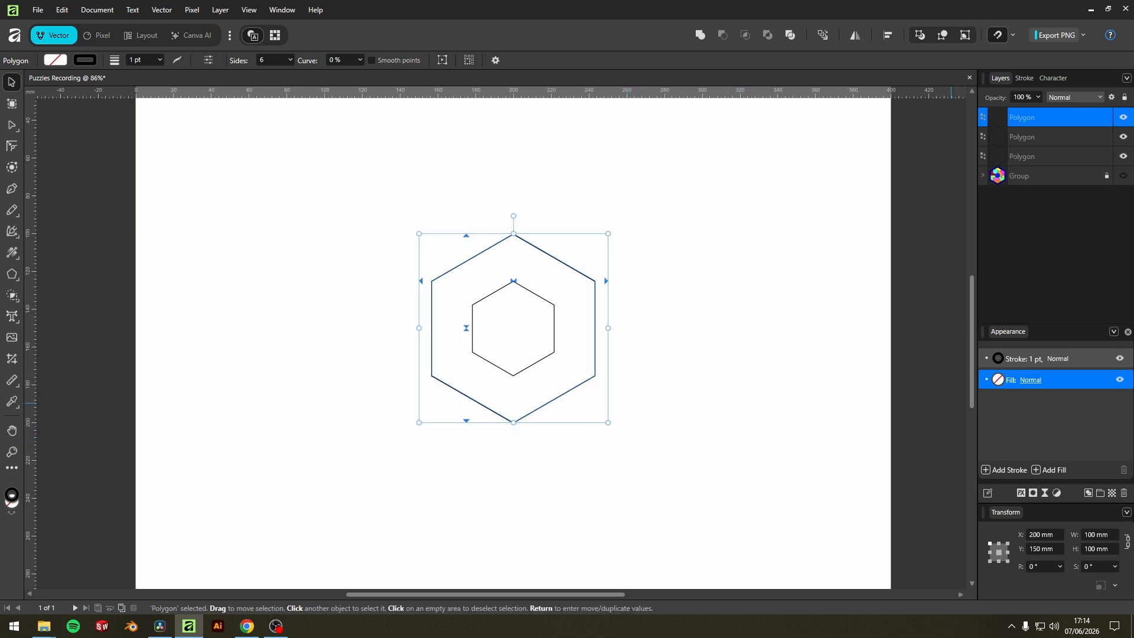
click(1098, 537)
text(150)
key(Return)
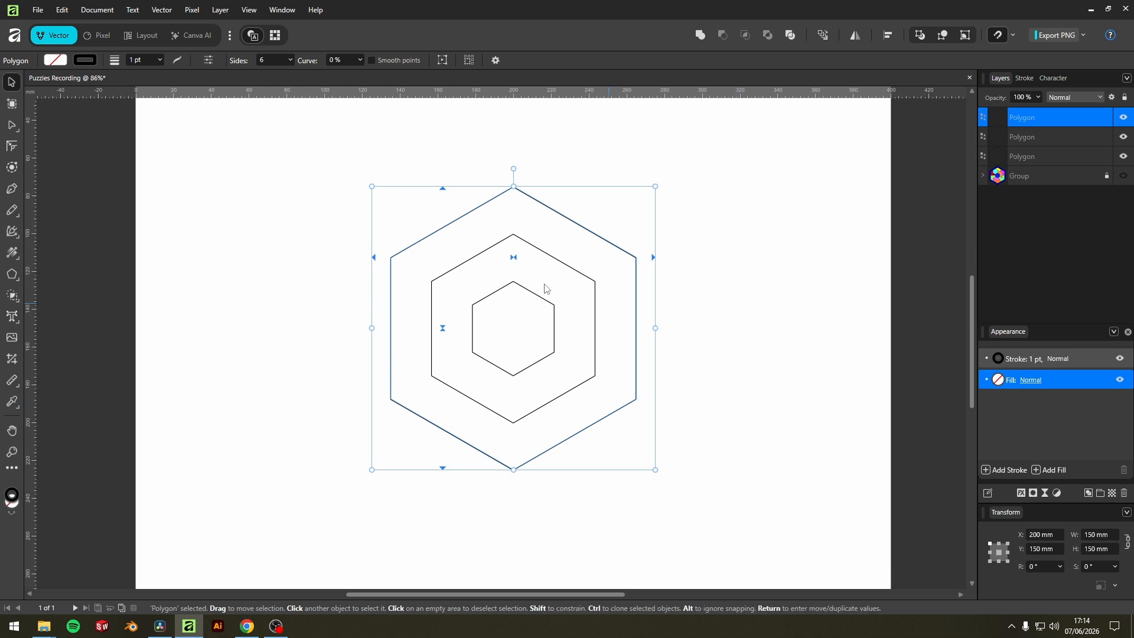
Duplicate the 150 mm hexagon in place, set the copy's width to 180 mm, and clear the selection.
click(1023, 157)
click(1026, 138)
click(1026, 121)
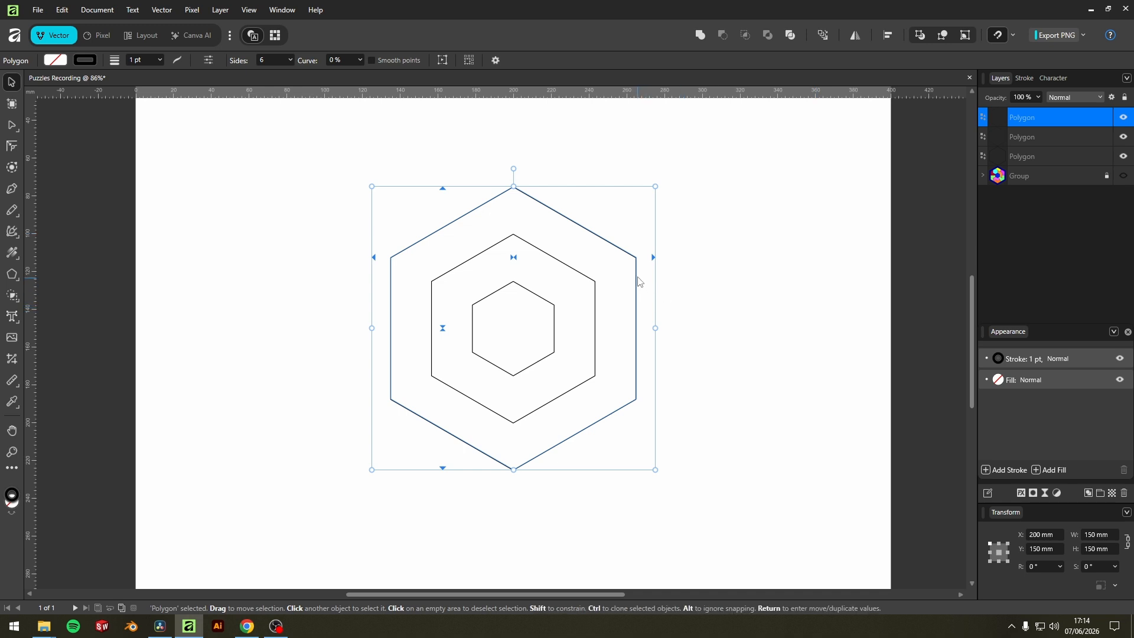
right_click(1030, 116)
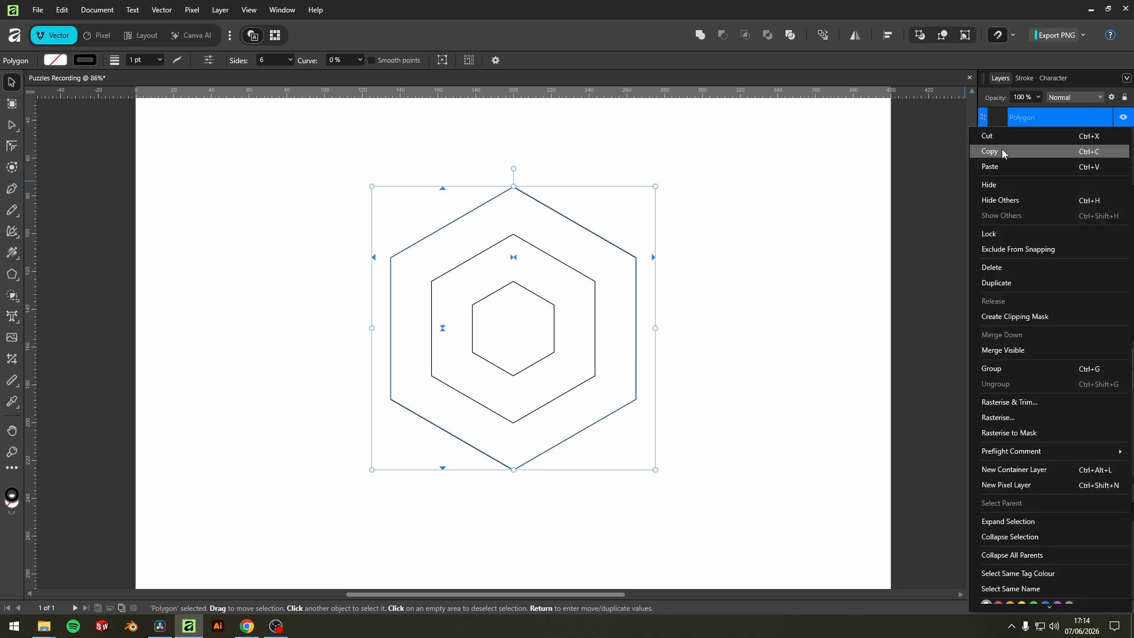
click(1002, 285)
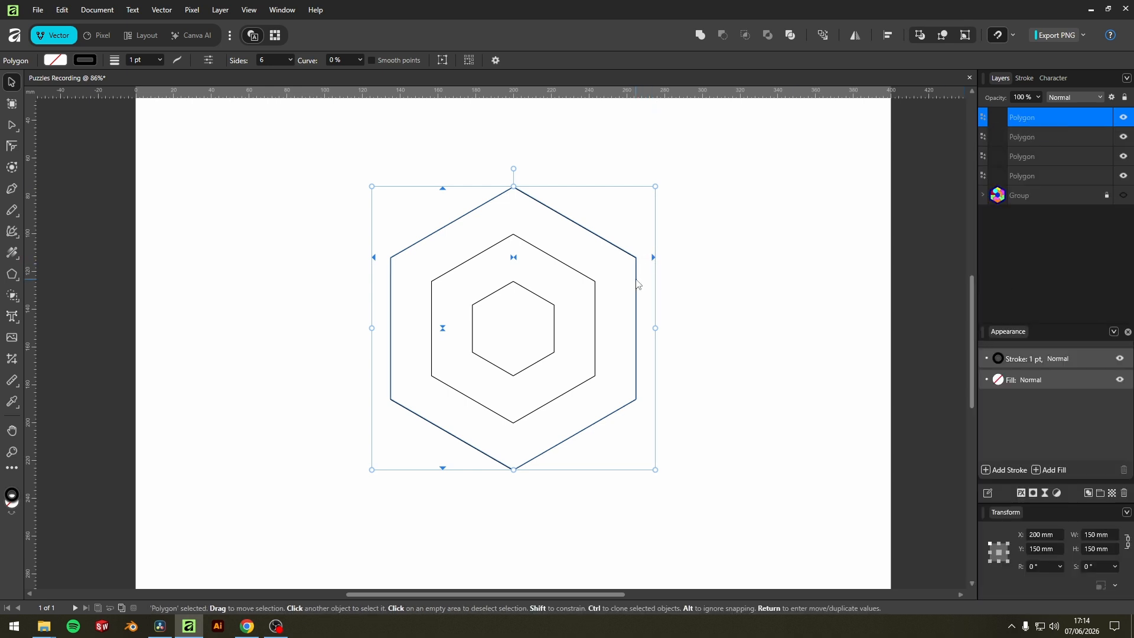
click(1097, 536)
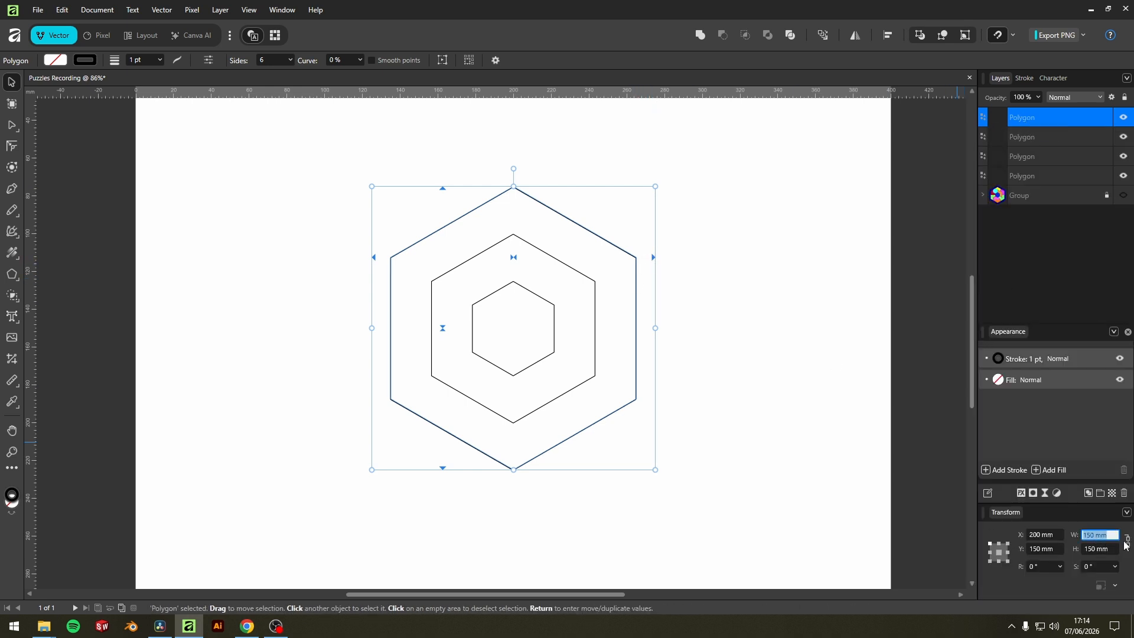
text(180)
key(Return)
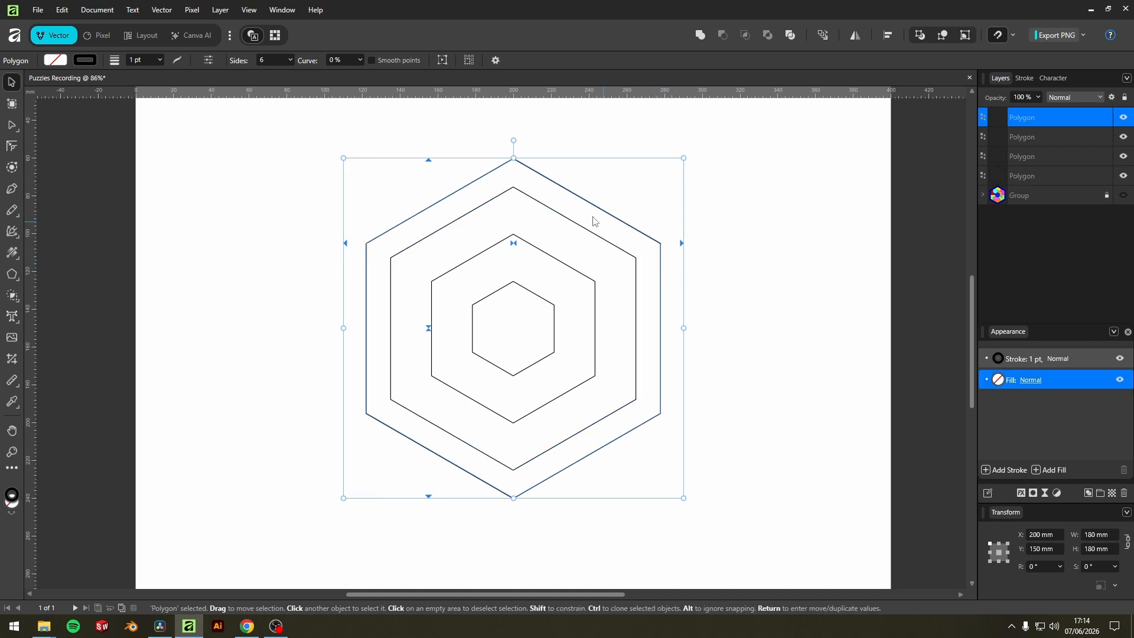
click(735, 378)
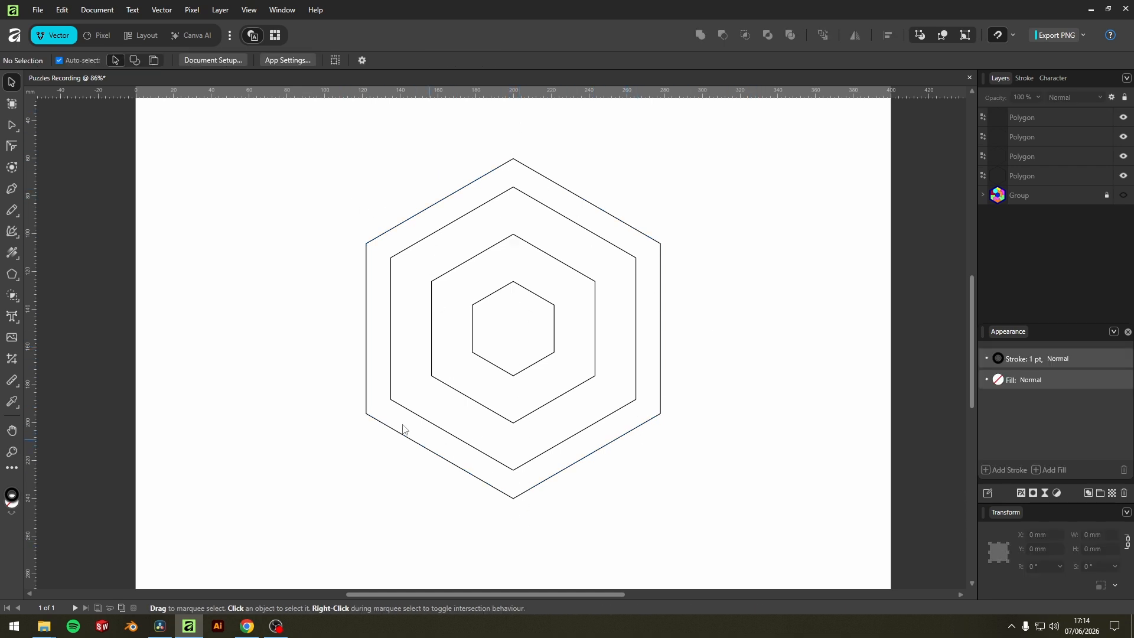
Draw a vertical line about 234 mm long beside the hexagons with the Pen tool and end the path.
right_click(18, 276)
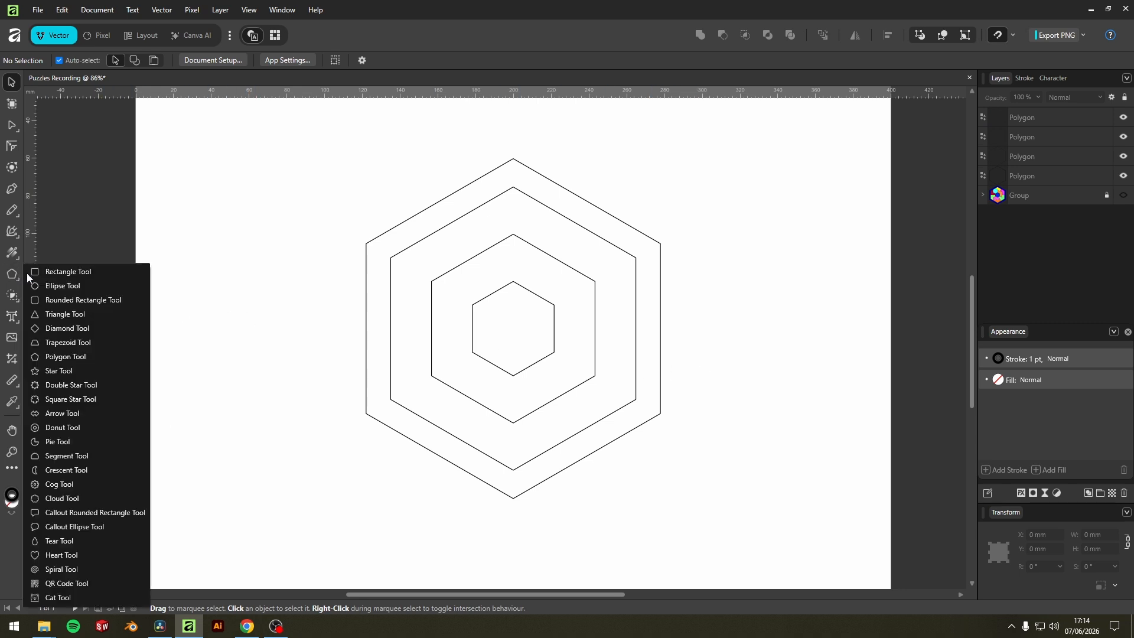
click(10, 273)
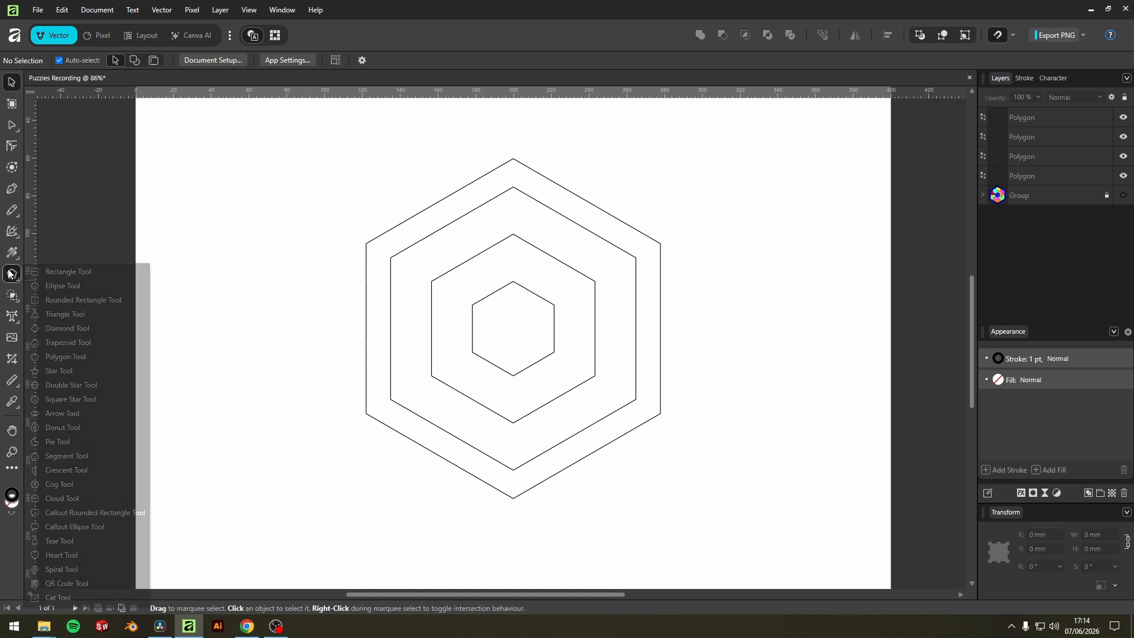
click(10, 190)
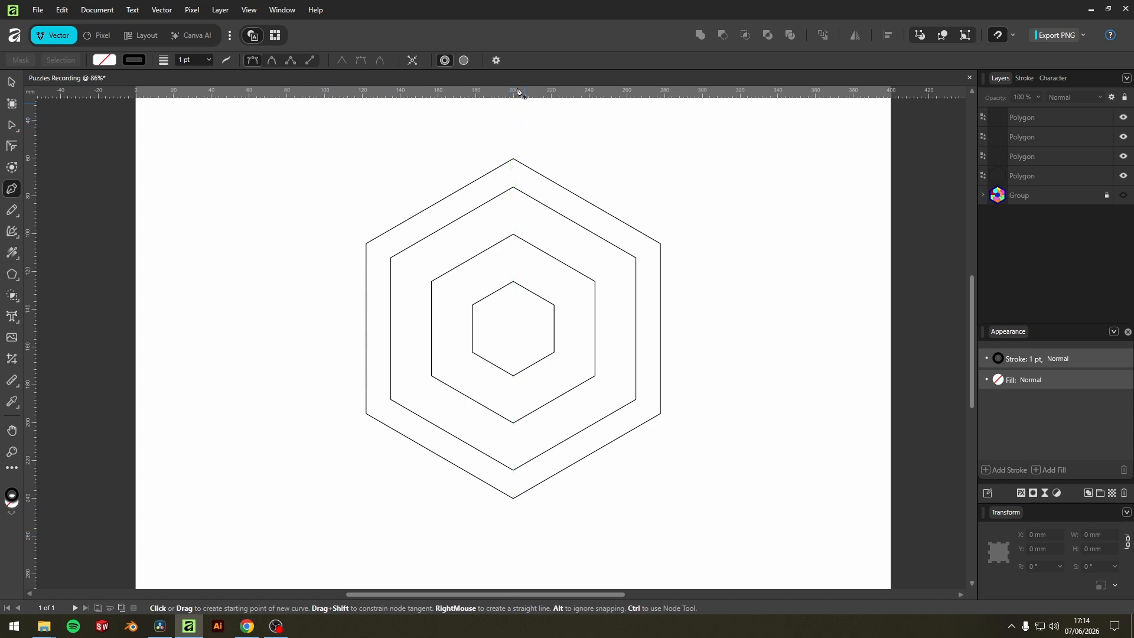
click(296, 119)
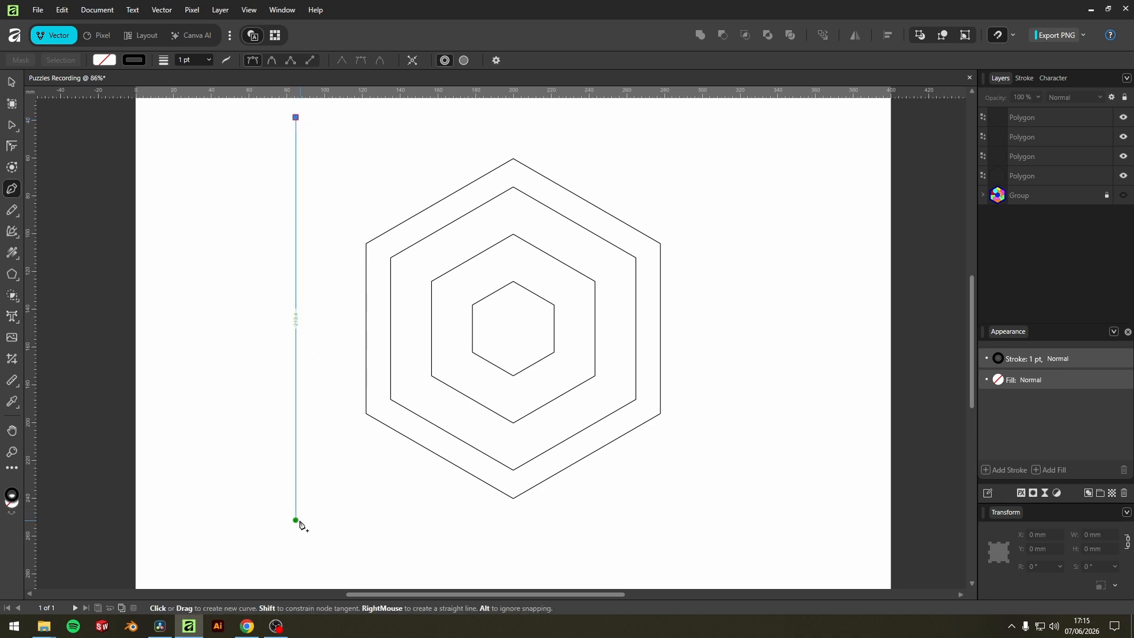
click(296, 559)
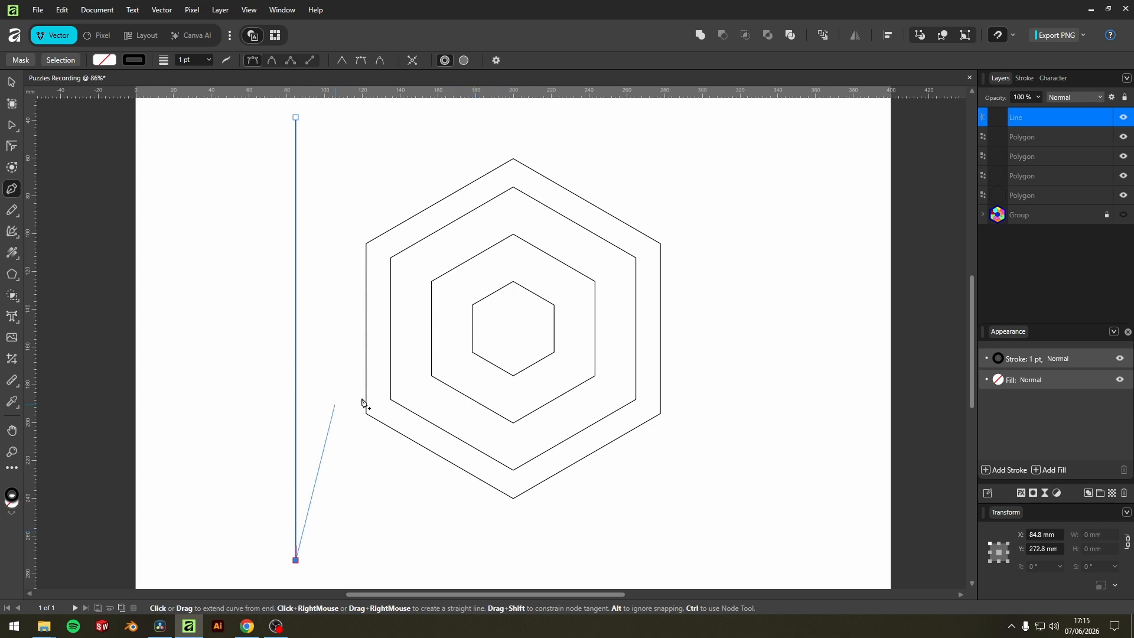
key(Escape)
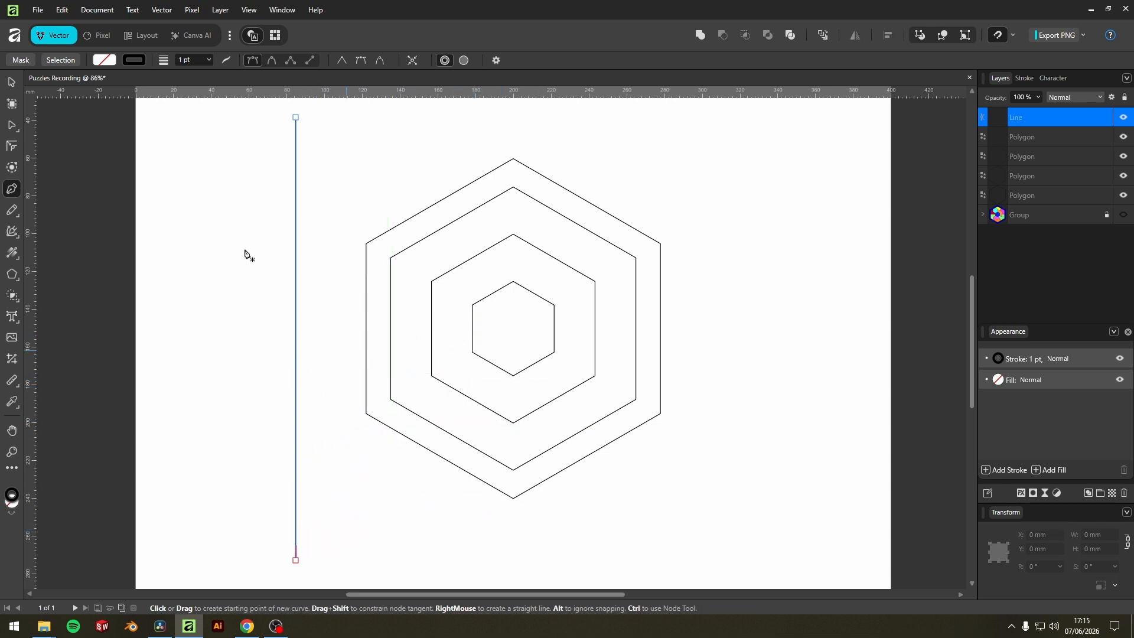
Move the vertical line level with the hexagons' middle, then align it to the page's horizontal centre and deselect it.
click(12, 82)
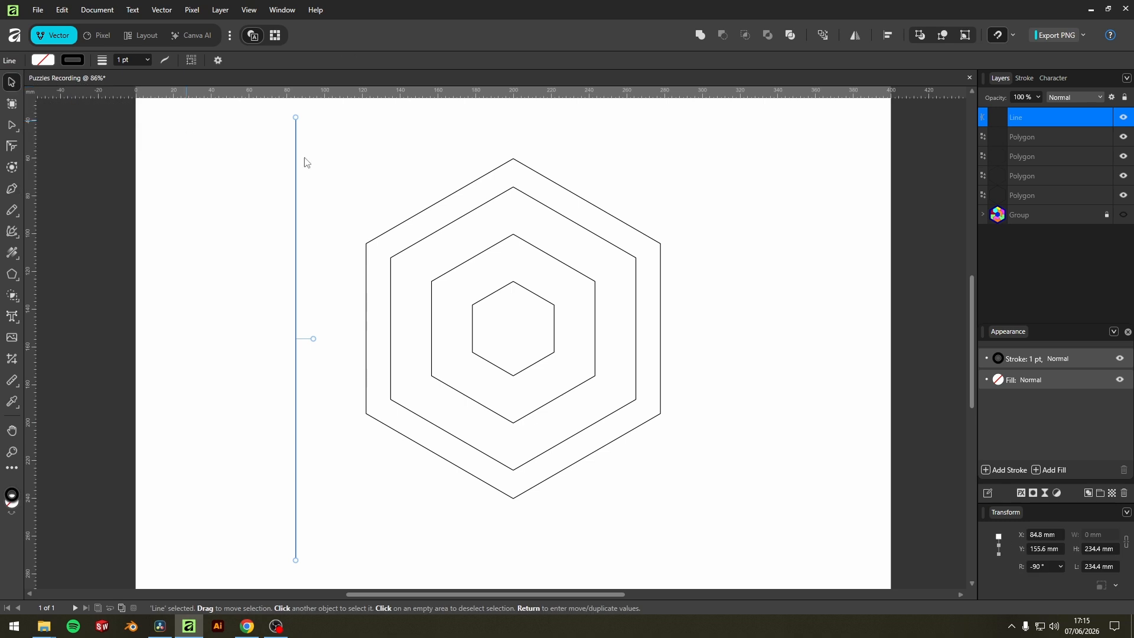
drag(295, 198, 317, 219)
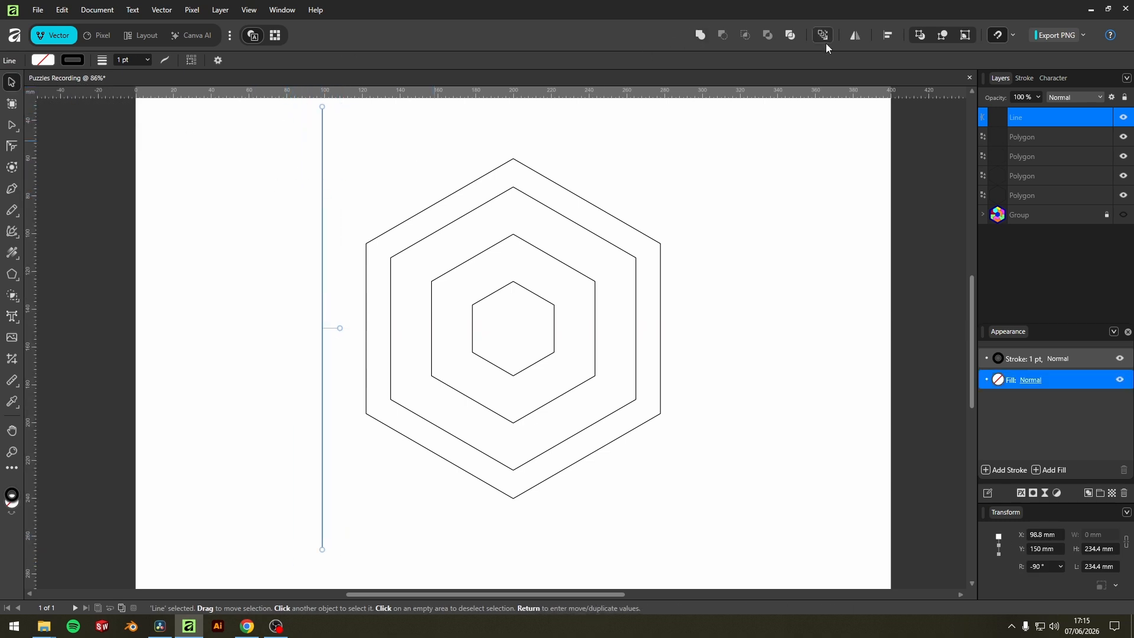
click(889, 36)
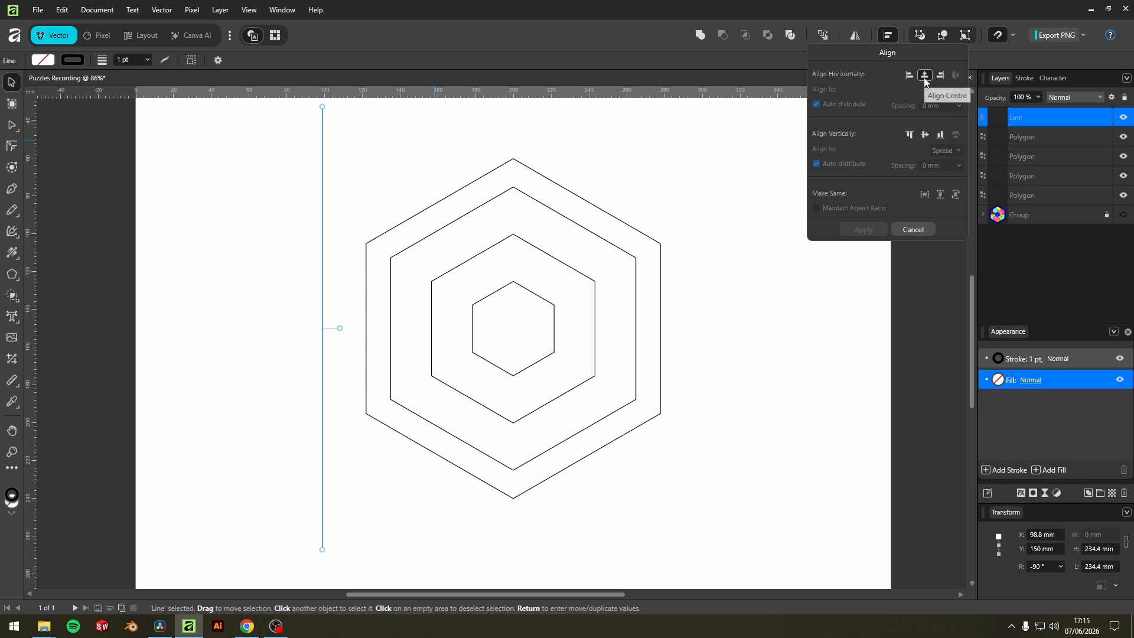
click(925, 75)
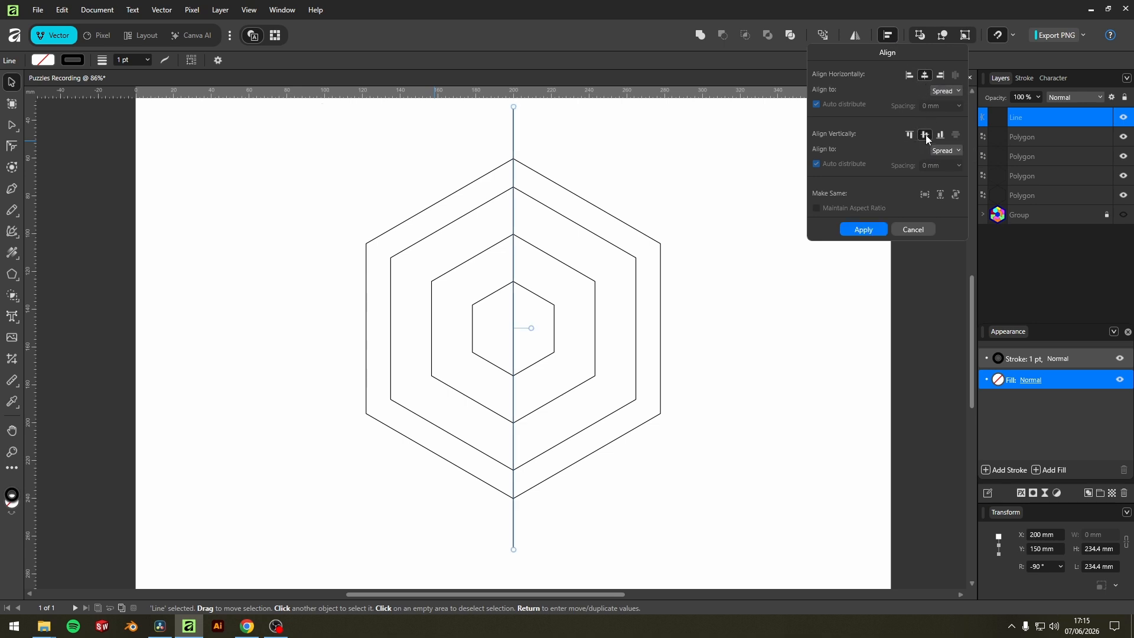
click(560, 313)
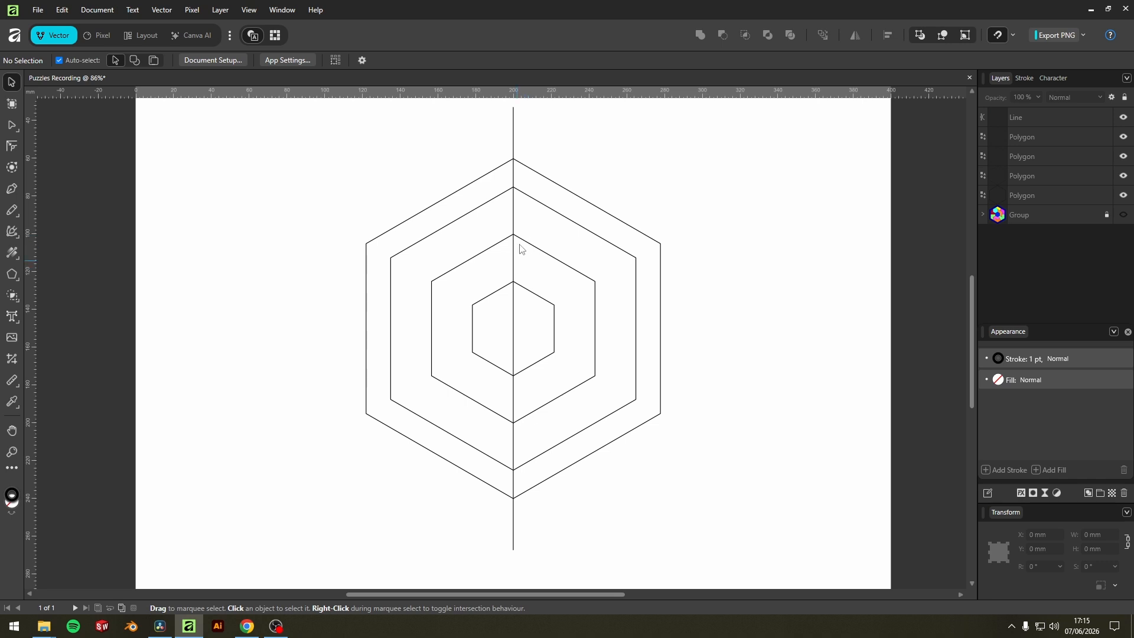
Duplicate the central vertical line with a 30° rotation and five copies to form radial lines through the hexagons' centre.
drag(554, 134, 476, 152)
click(472, 146)
key(Return)
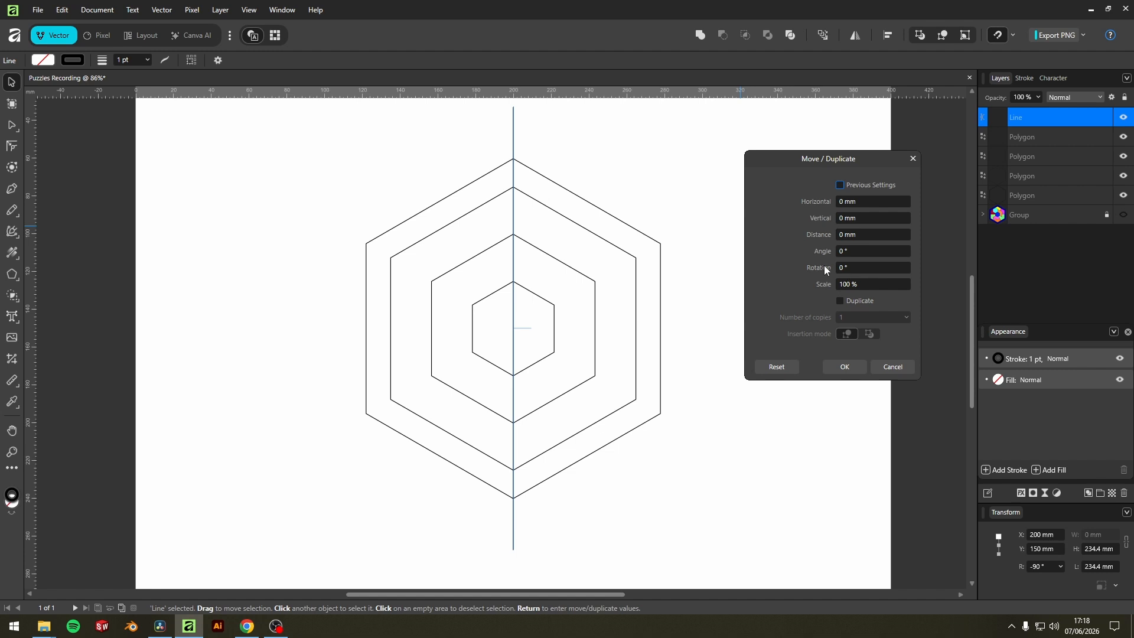
click(857, 267)
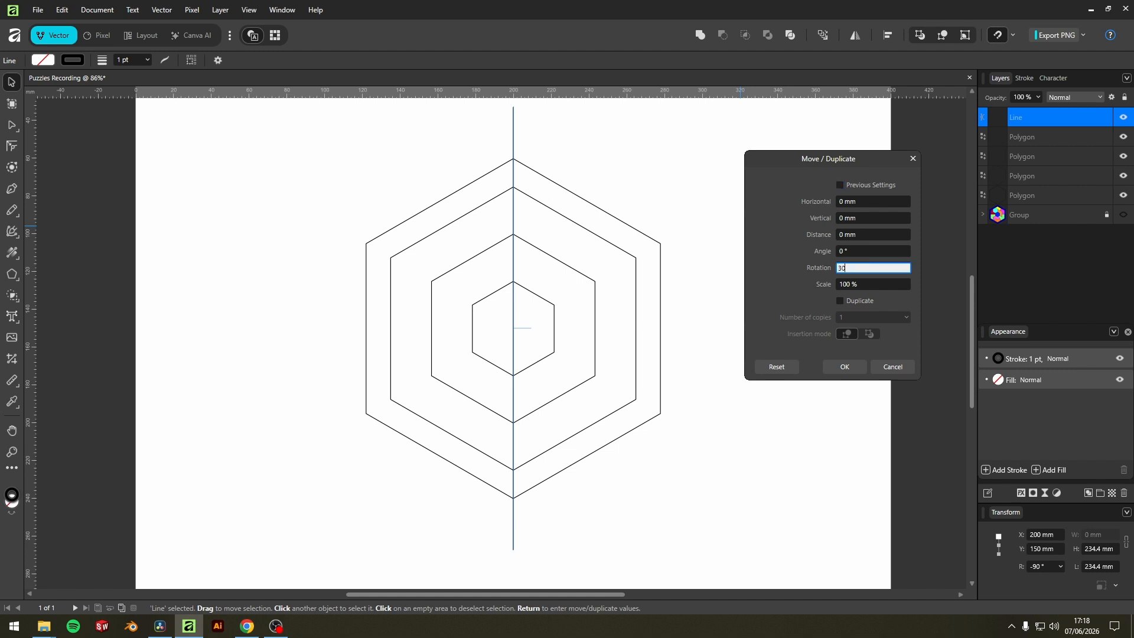
click(840, 301)
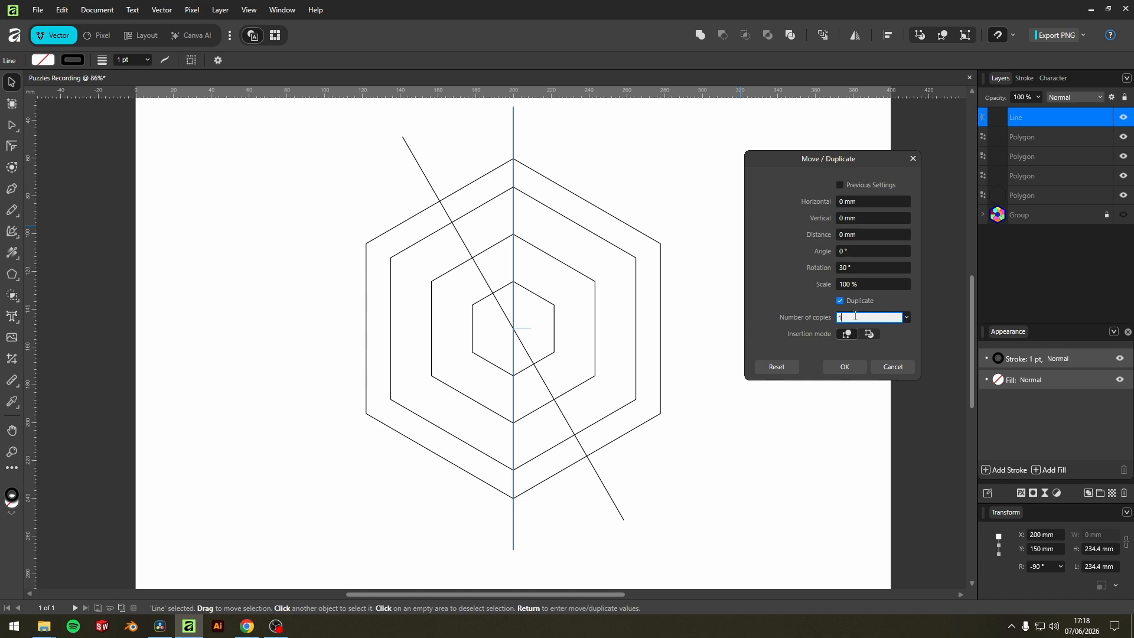
scroll(856, 316, up, 1)
scroll(855, 317, up, 2)
scroll(856, 317, up, 1)
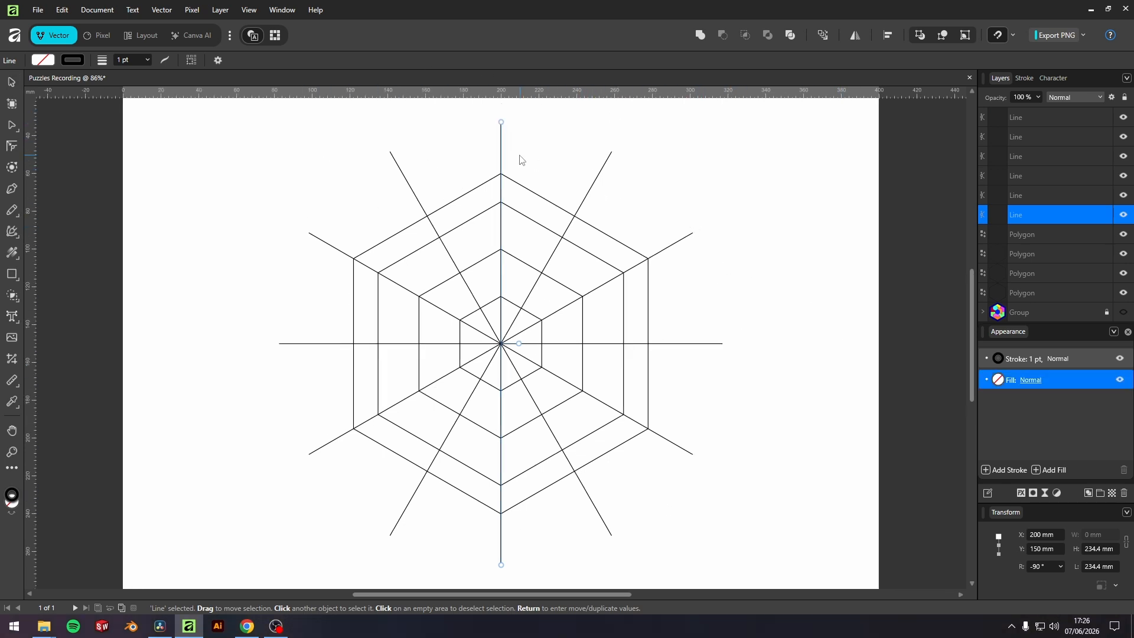
Duplicate the central vertical line, snap the copy onto the 100 mm hexagon's left edge, and review the snapping options.
click(519, 160)
click(497, 159)
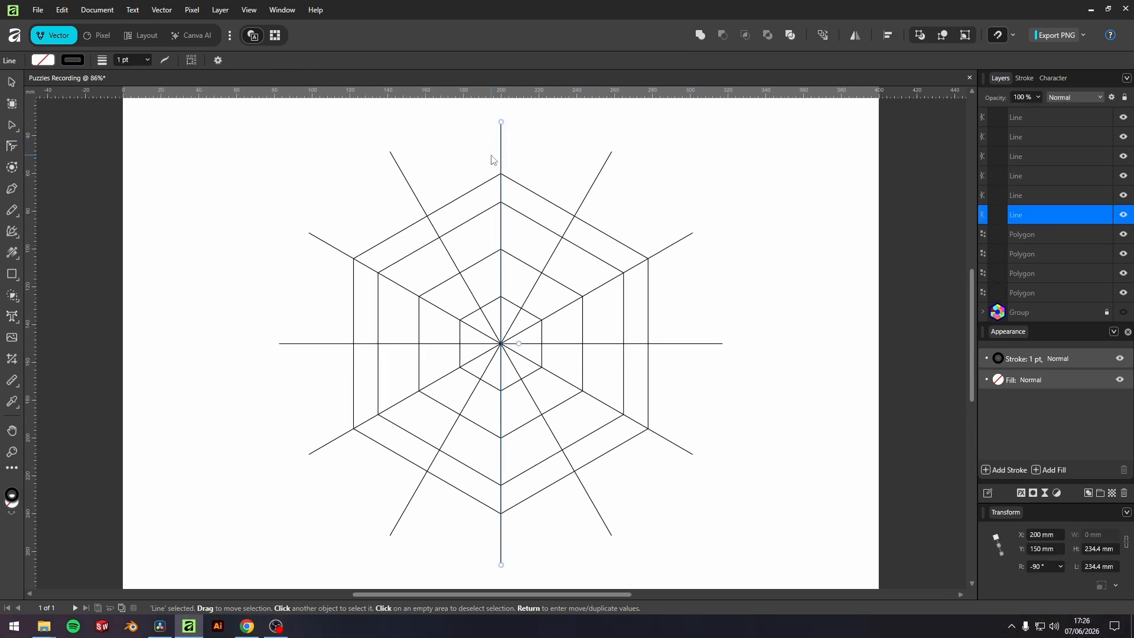
key(u)
key(v)
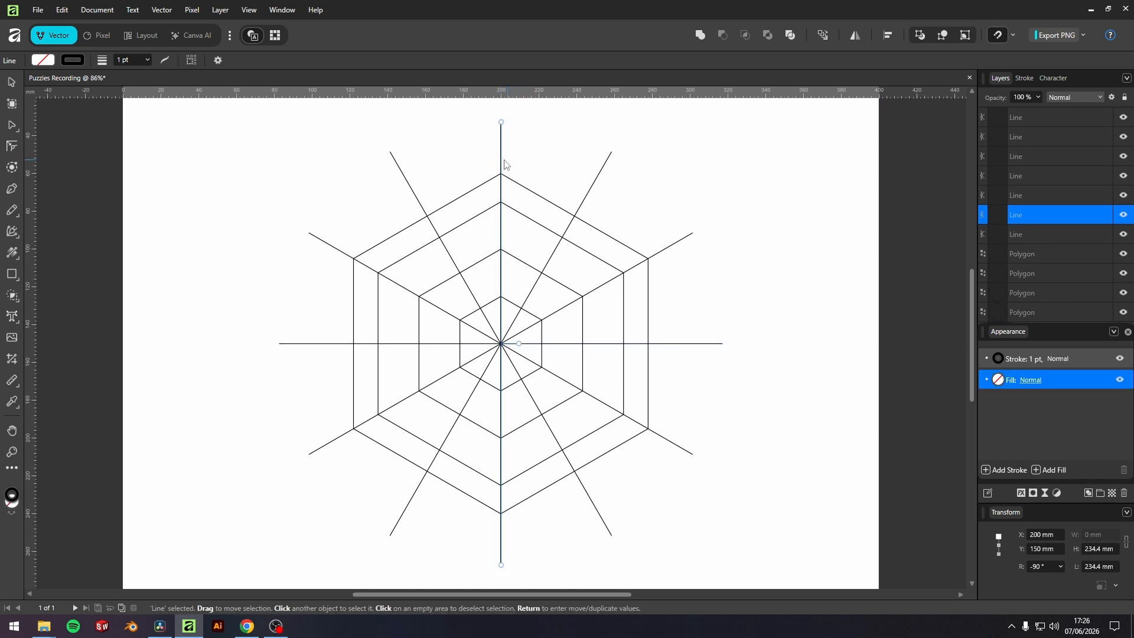
drag(501, 163, 419, 167)
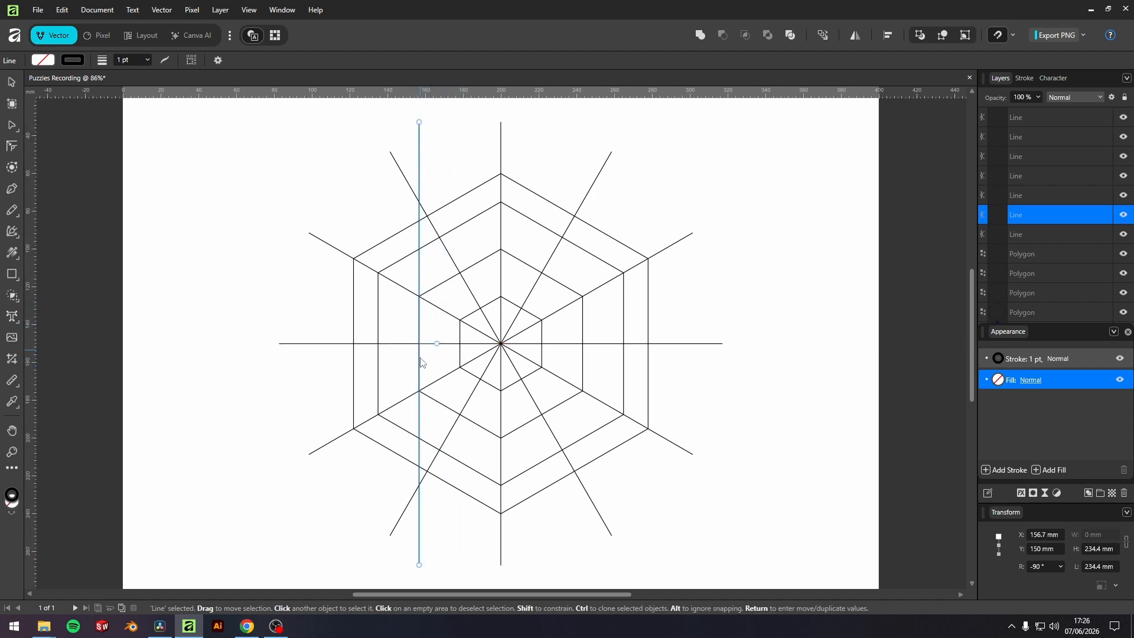
click(1014, 37)
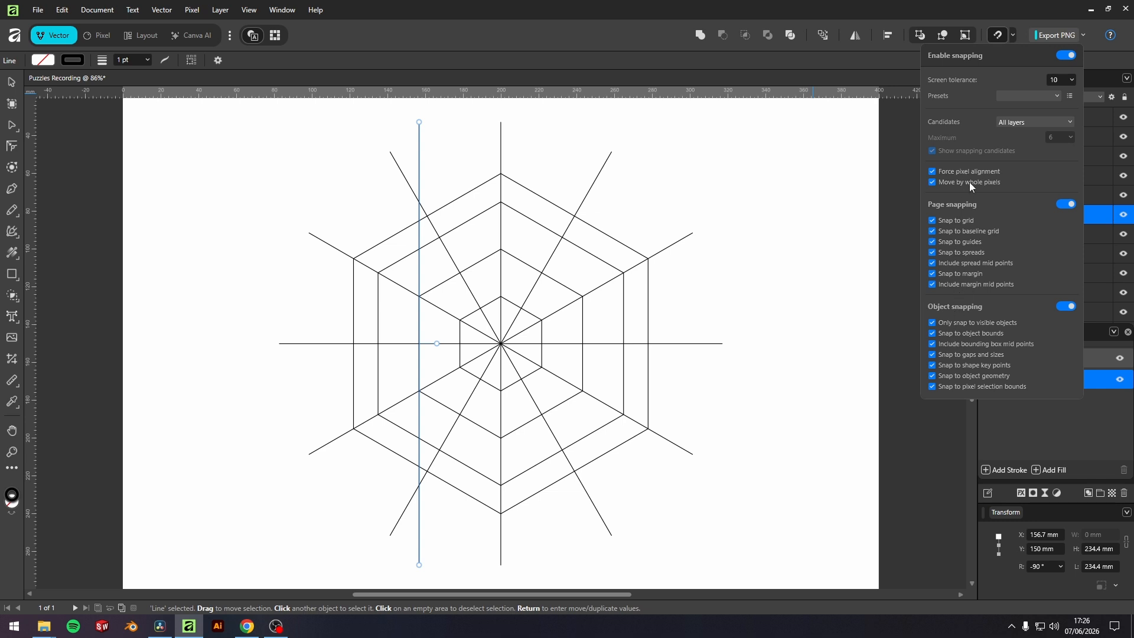
Check the offset line's distances to the page edges, then duplicate it and snap the copy onto the 100 mm hexagon's right edge.
drag(425, 150, 405, 163)
key(alt)
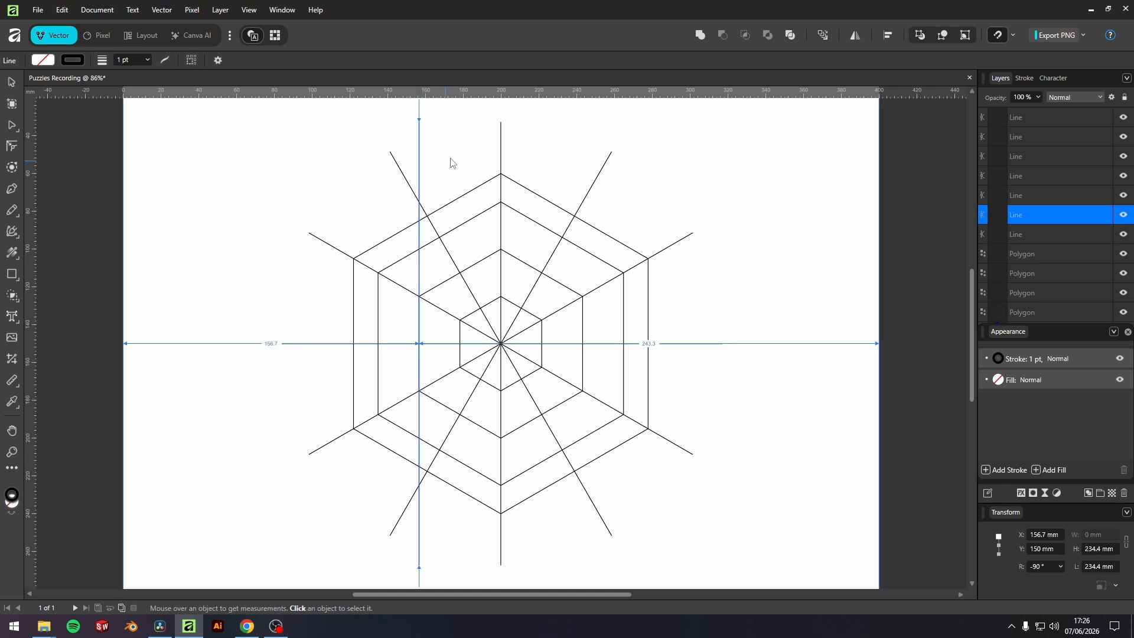
key(ctrl+j)
drag(423, 163, 588, 175)
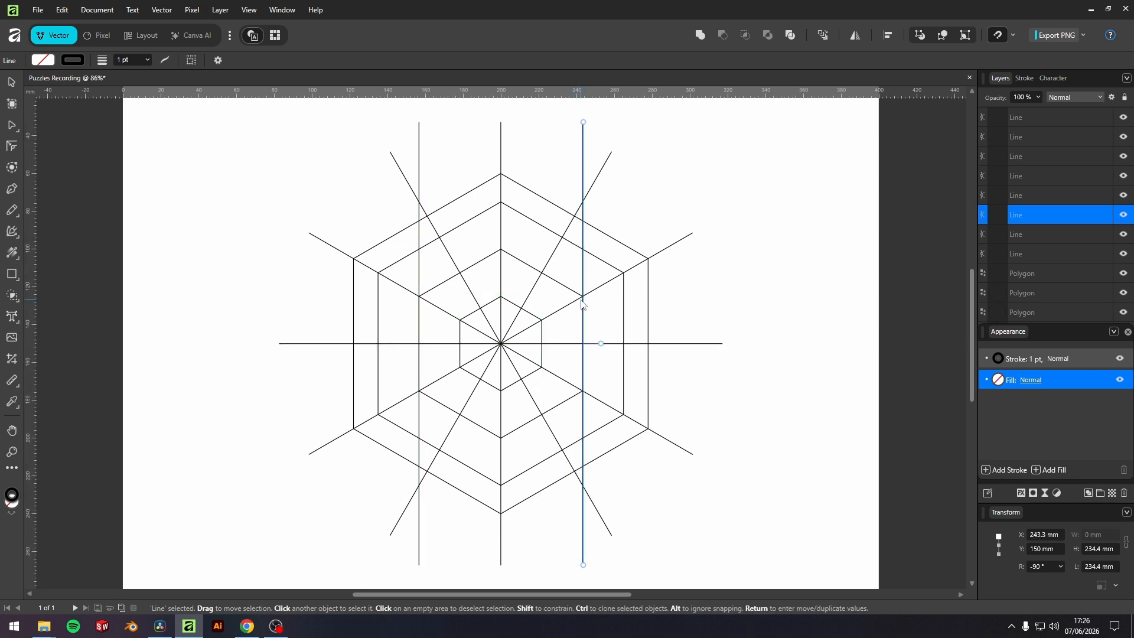
Select the two vertical lines on the 100 mm hexagon's sides and group them.
drag(606, 119, 572, 144)
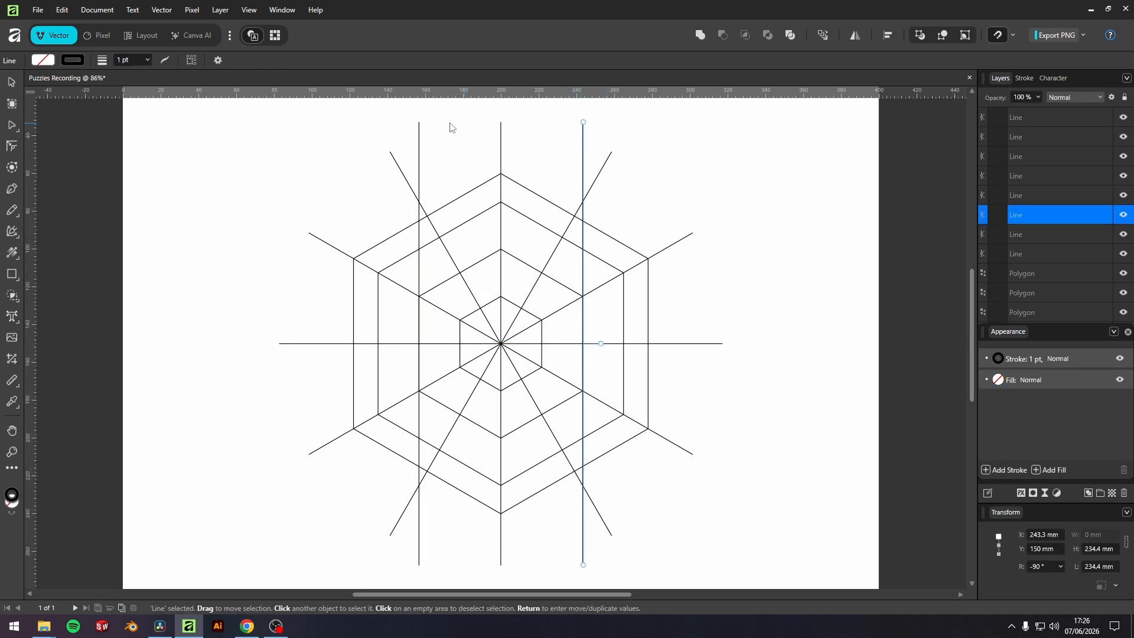
drag(455, 115, 416, 147)
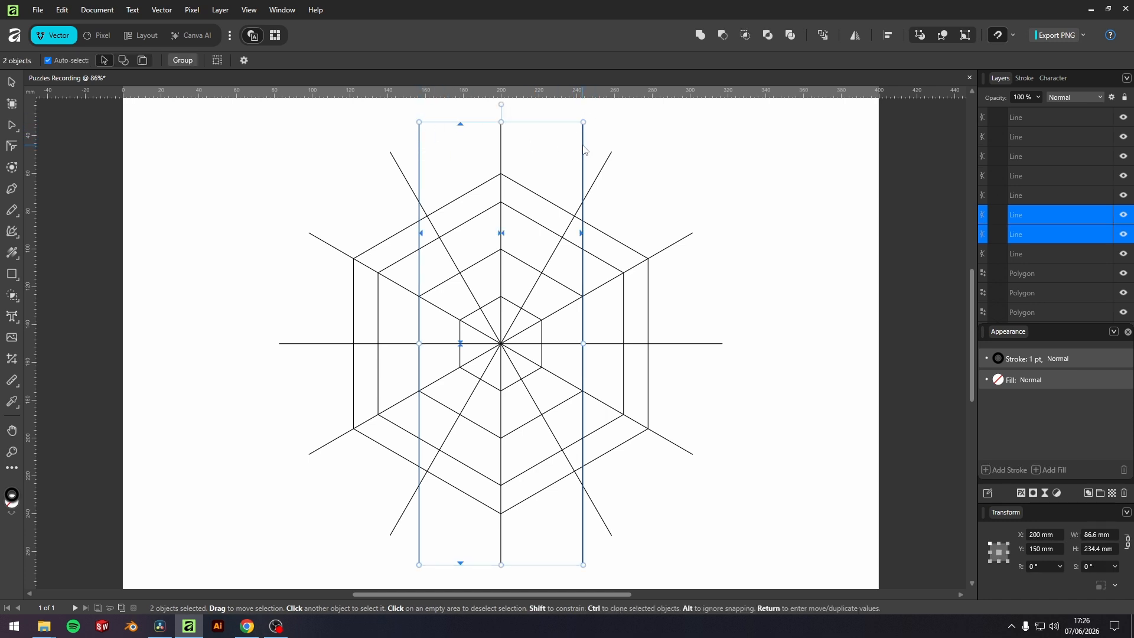
key(ctrl+g)
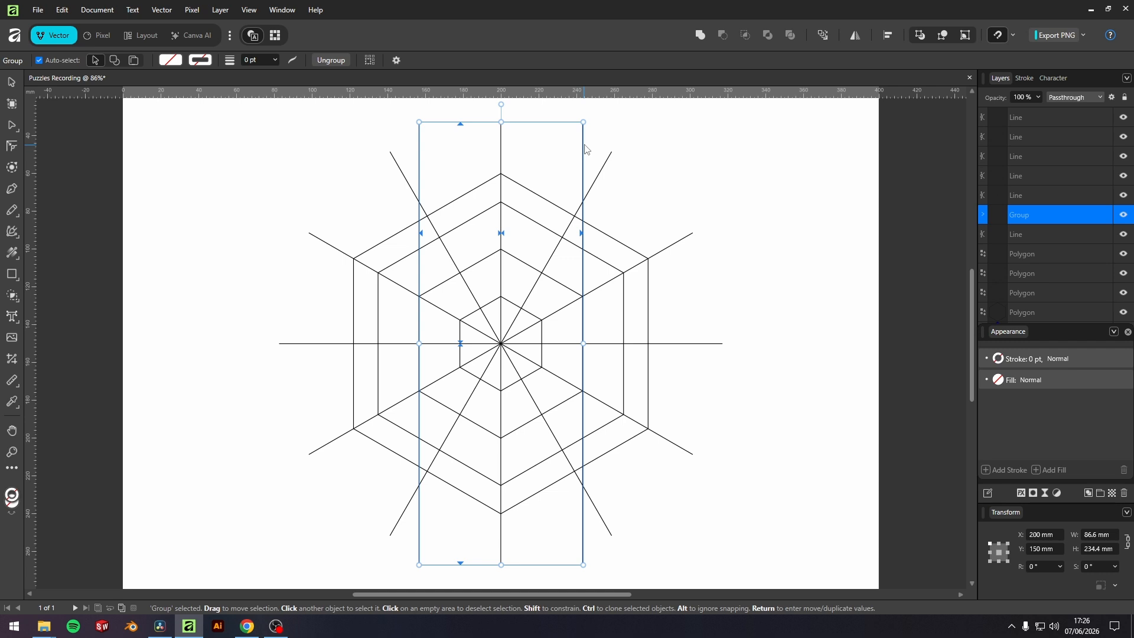
right_click(584, 147)
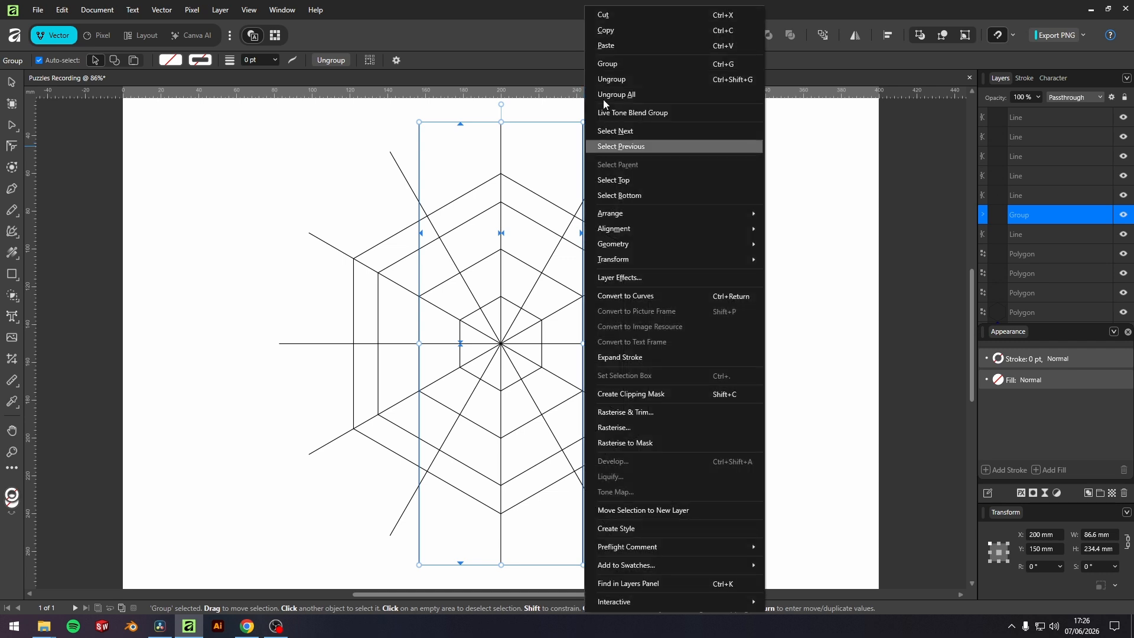
click(616, 66)
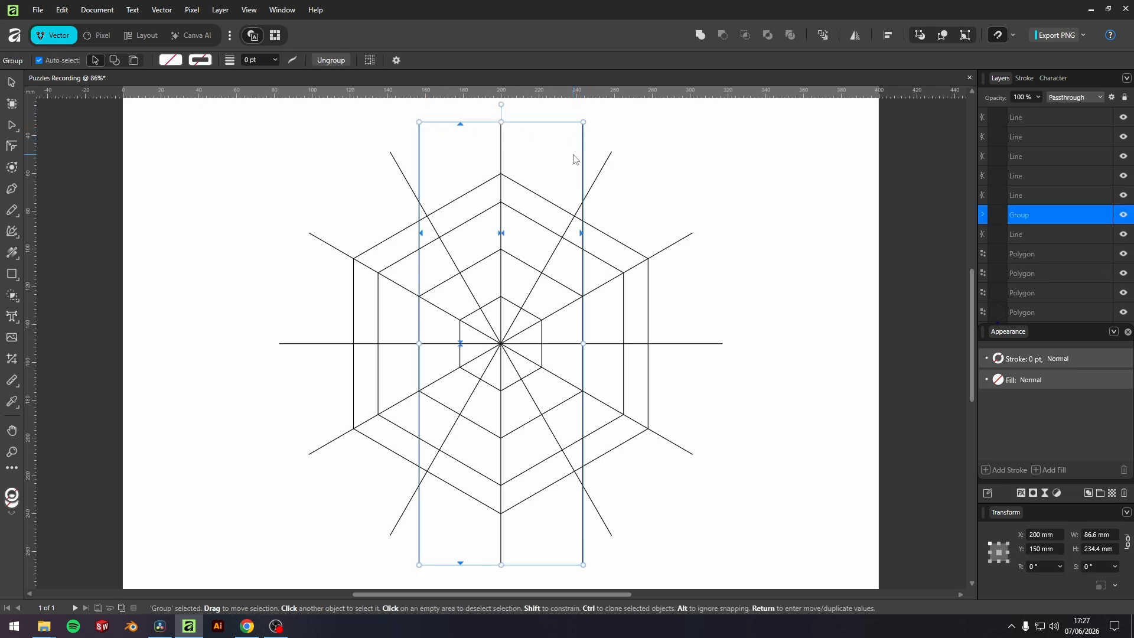
Duplicate the grouped pair of lines with a 60° rotation and 2 copies, then clear the selection.
key(Return)
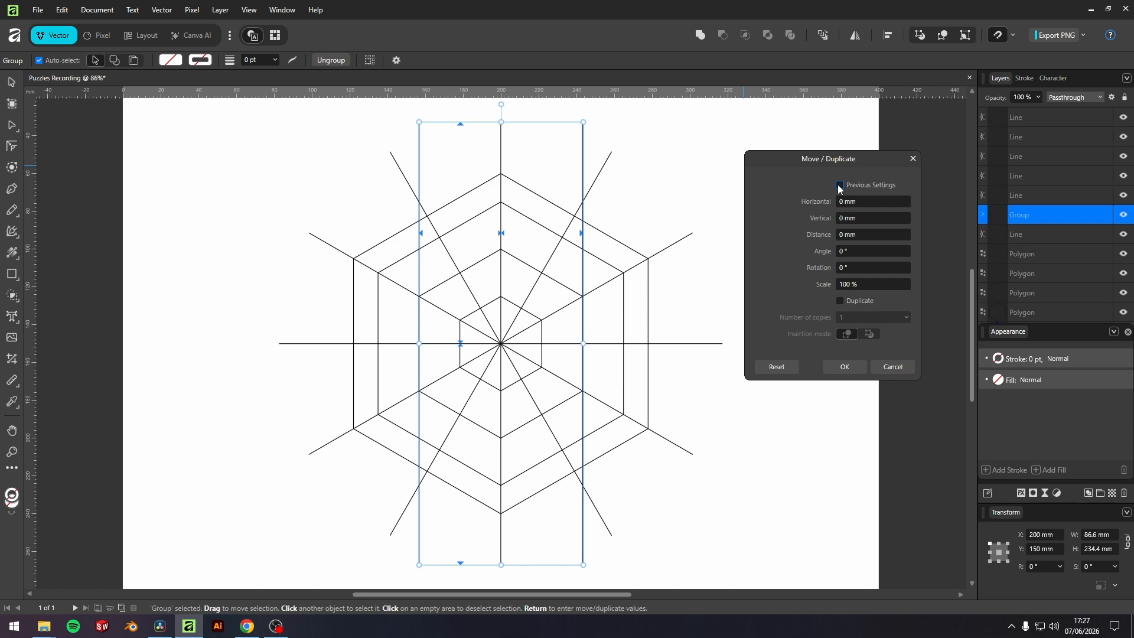
click(851, 252)
click(856, 268)
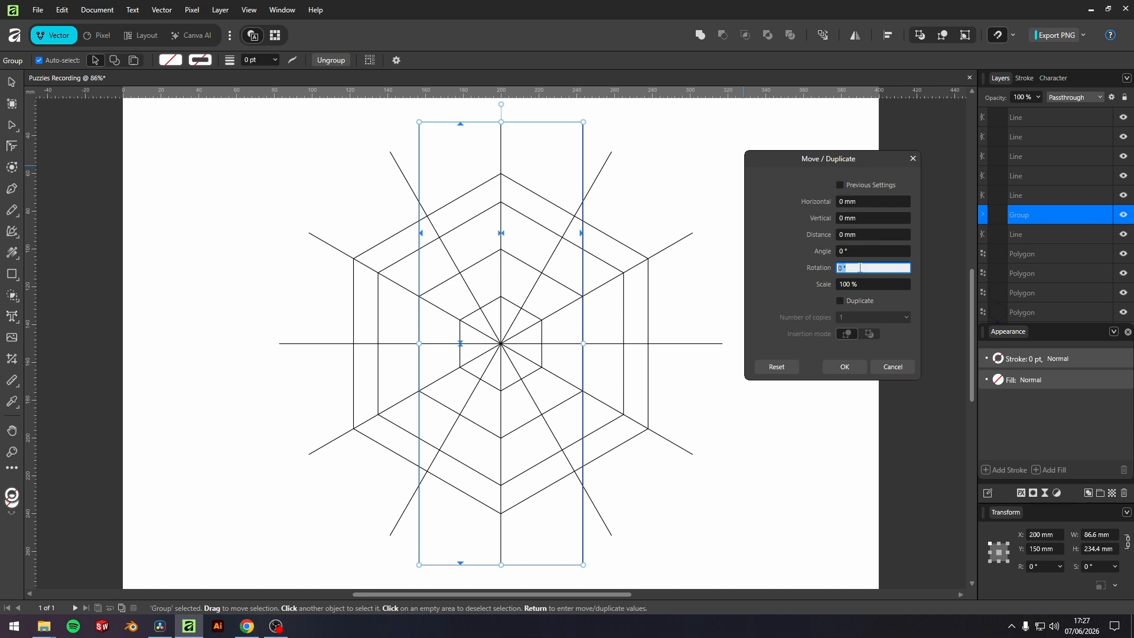
click(849, 300)
click(851, 317)
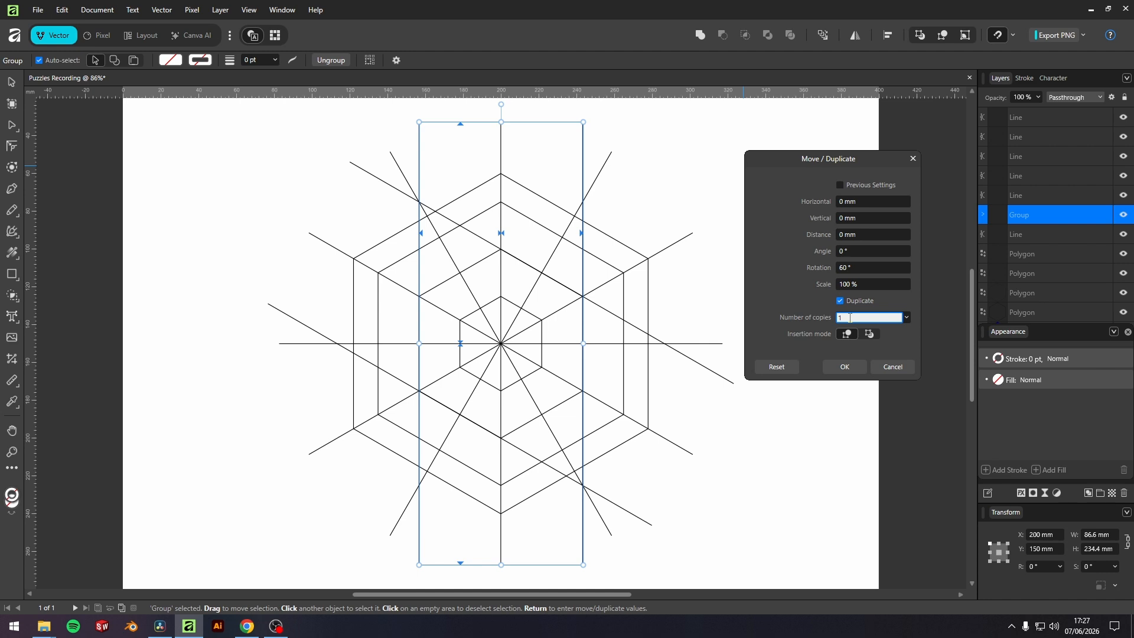
text(2)
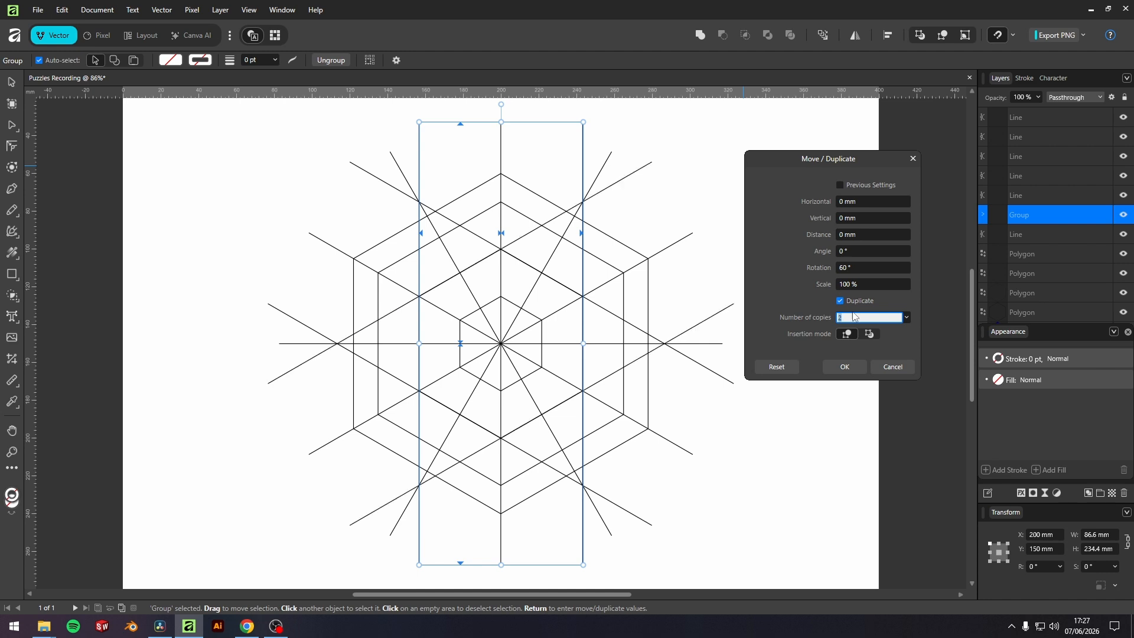
click(845, 367)
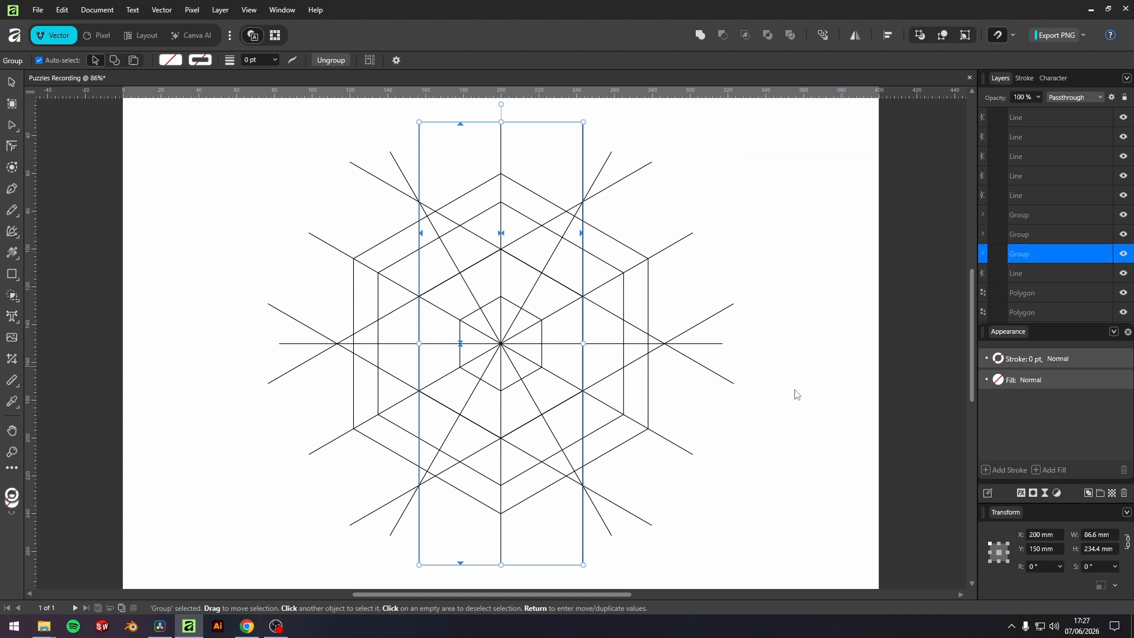
click(791, 402)
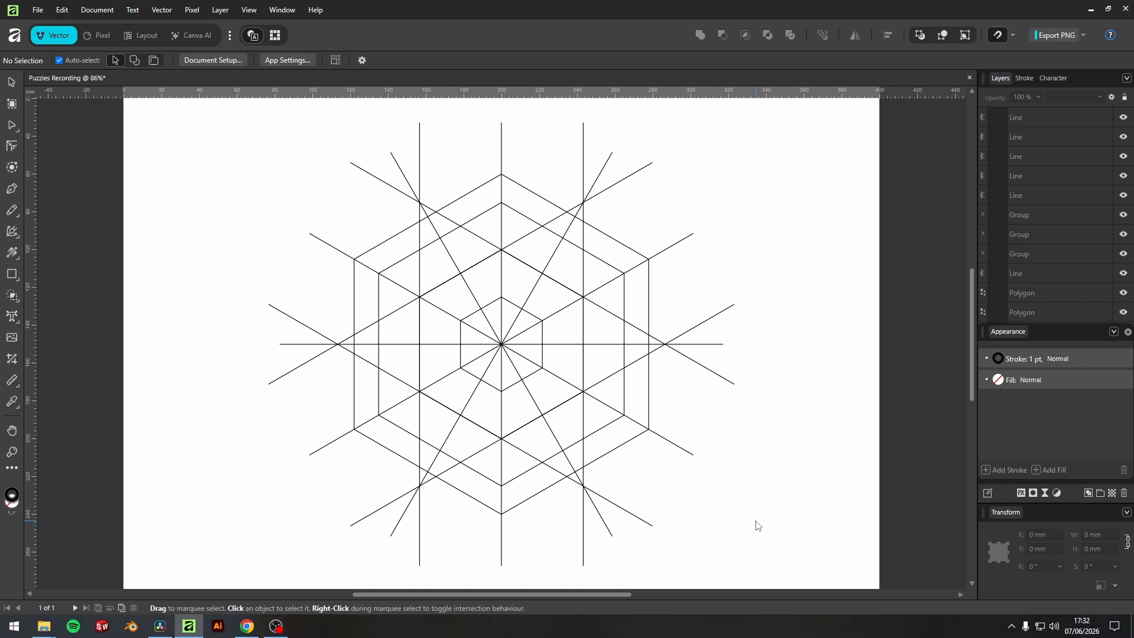
Group all the lines and hexagons together, toggle the new group's visibility off and on, and select it.
mouse_move(756, 520)
mouse_down()
mouse_move(416, 220)
mouse_move(246, 171)
mouse_move(239, 138)
mouse_up()
right_click(527, 303)
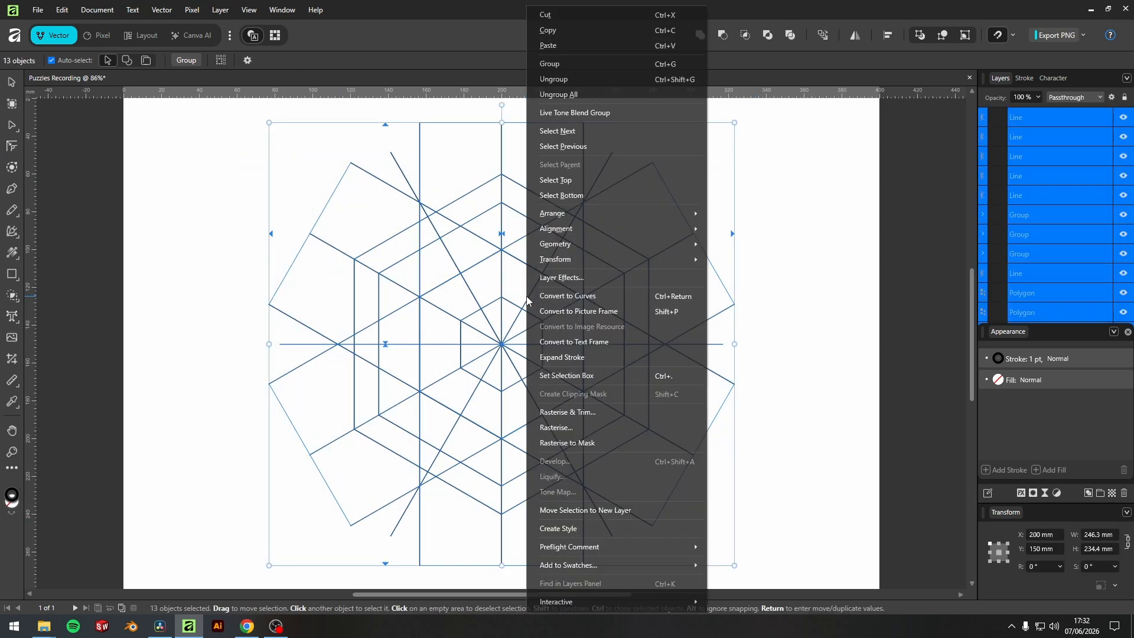
click(560, 62)
click(738, 253)
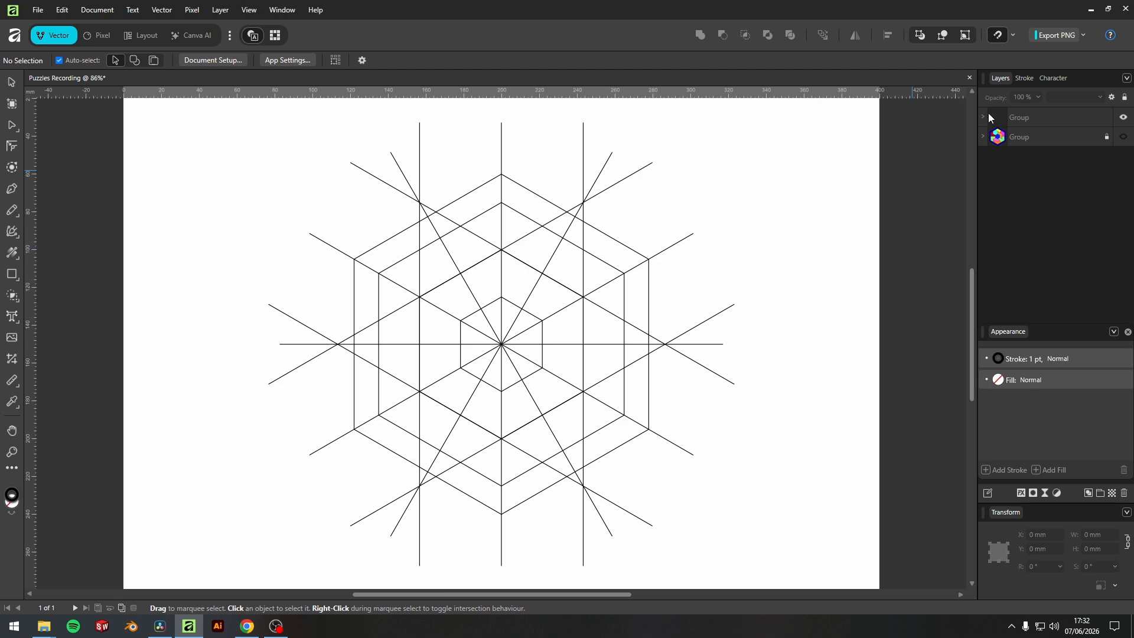
click(1124, 118)
click(1124, 120)
click(1033, 116)
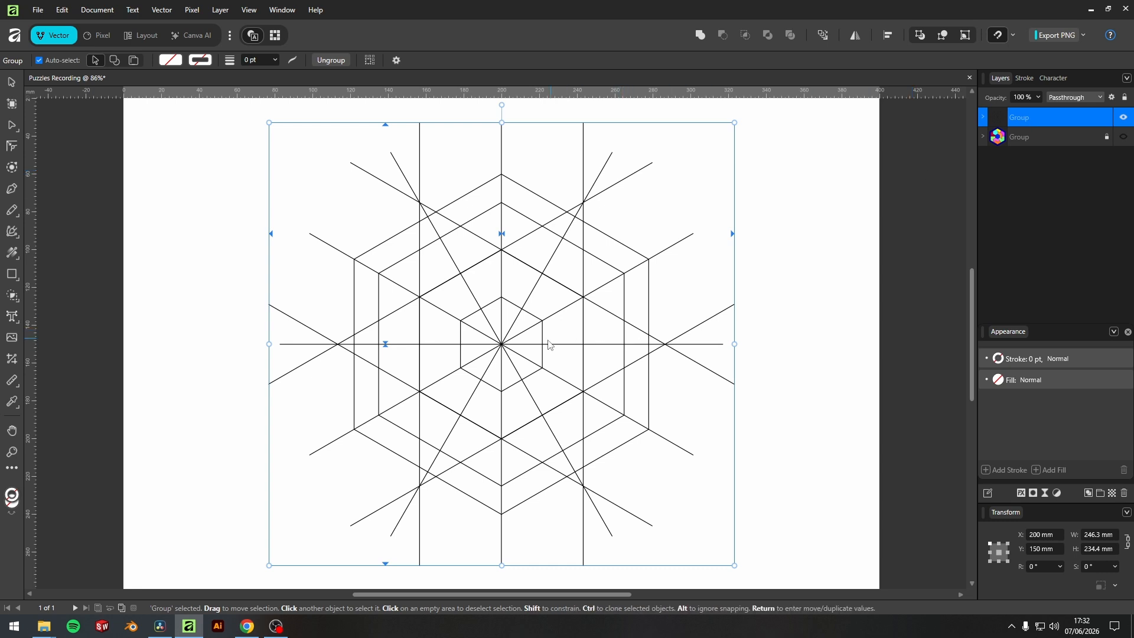
Merge the sectors of the central 50 mm hexagon into one shape with Shape Builder and fill it green (RGB 0, 247, 162).
click(12, 295)
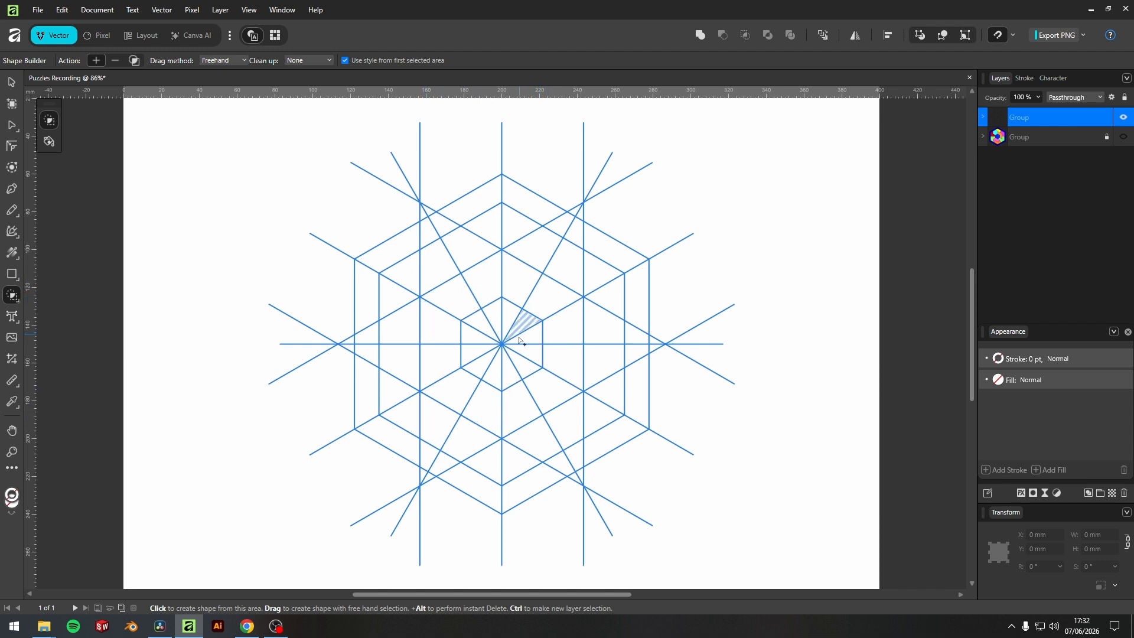
mouse_move(529, 355)
mouse_down()
mouse_move(517, 310)
mouse_move(470, 322)
mouse_move(470, 360)
mouse_move(502, 366)
mouse_move(517, 356)
mouse_up()
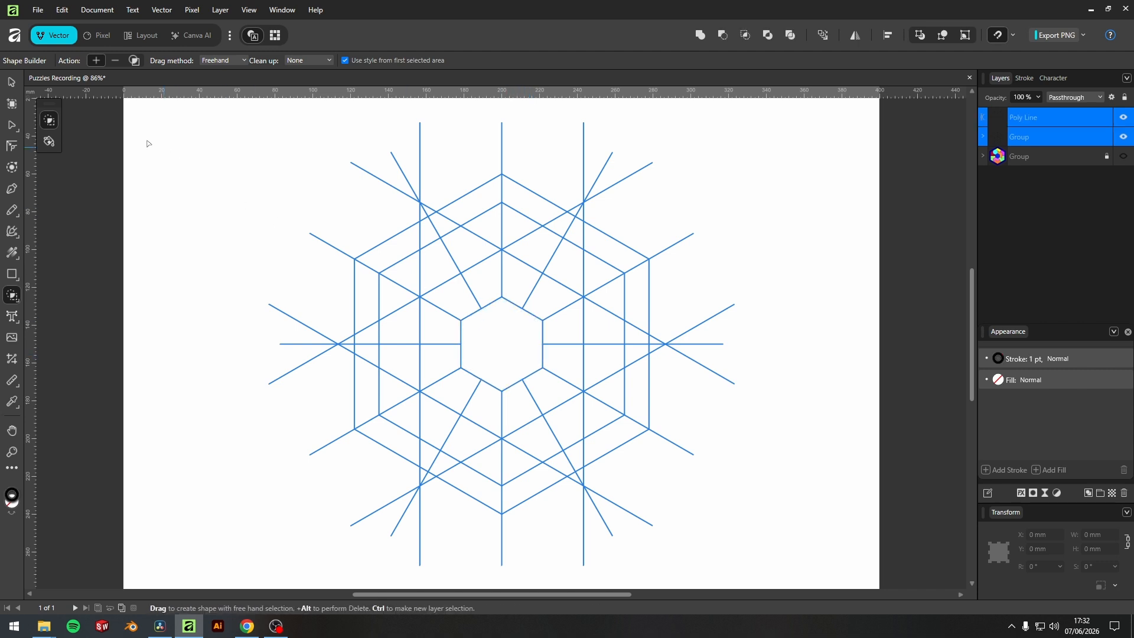
click(11, 82)
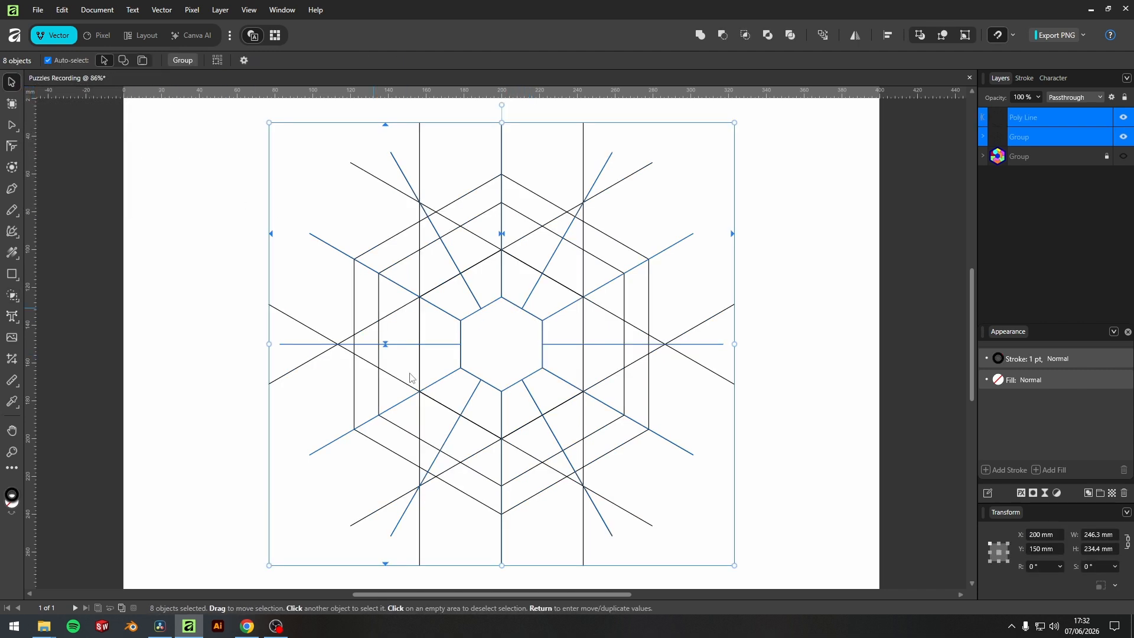
click(517, 345)
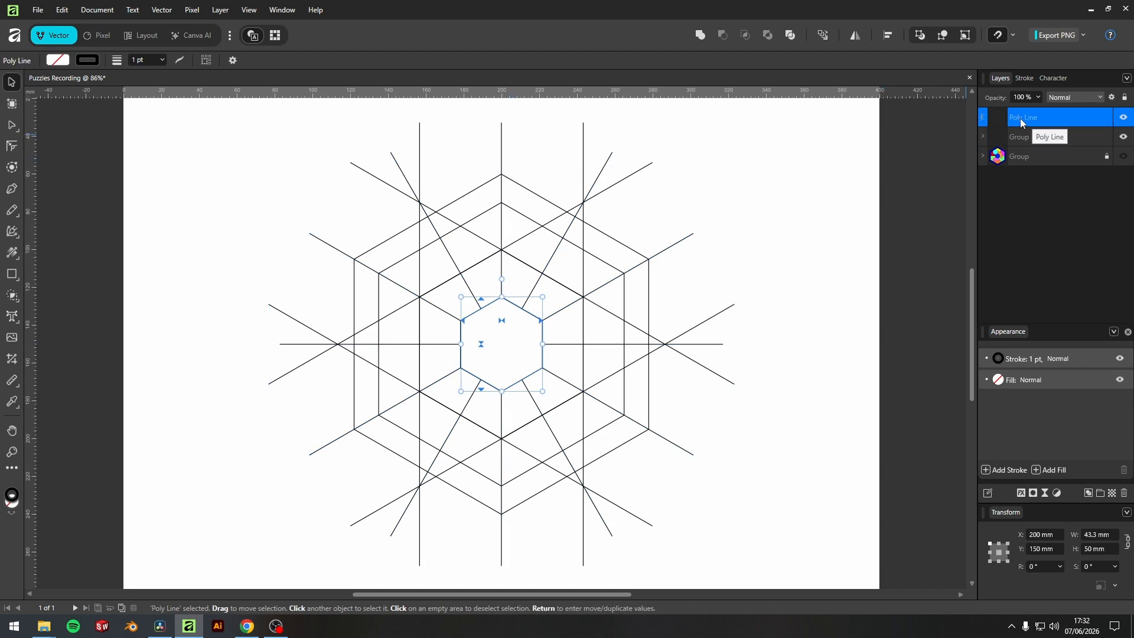
click(998, 380)
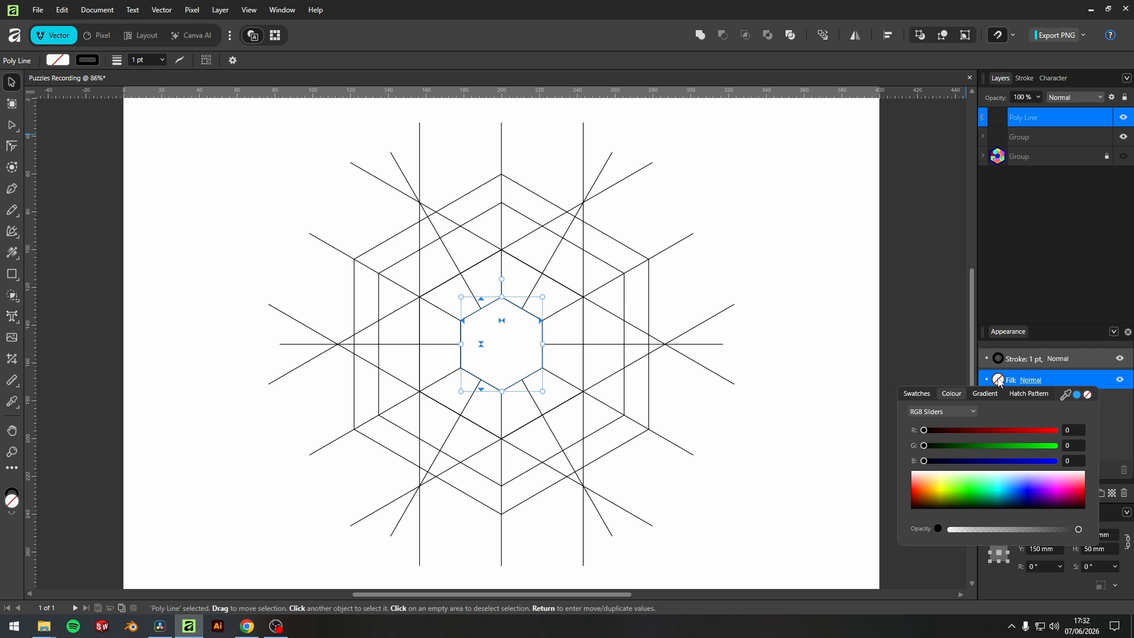
drag(976, 476, 988, 491)
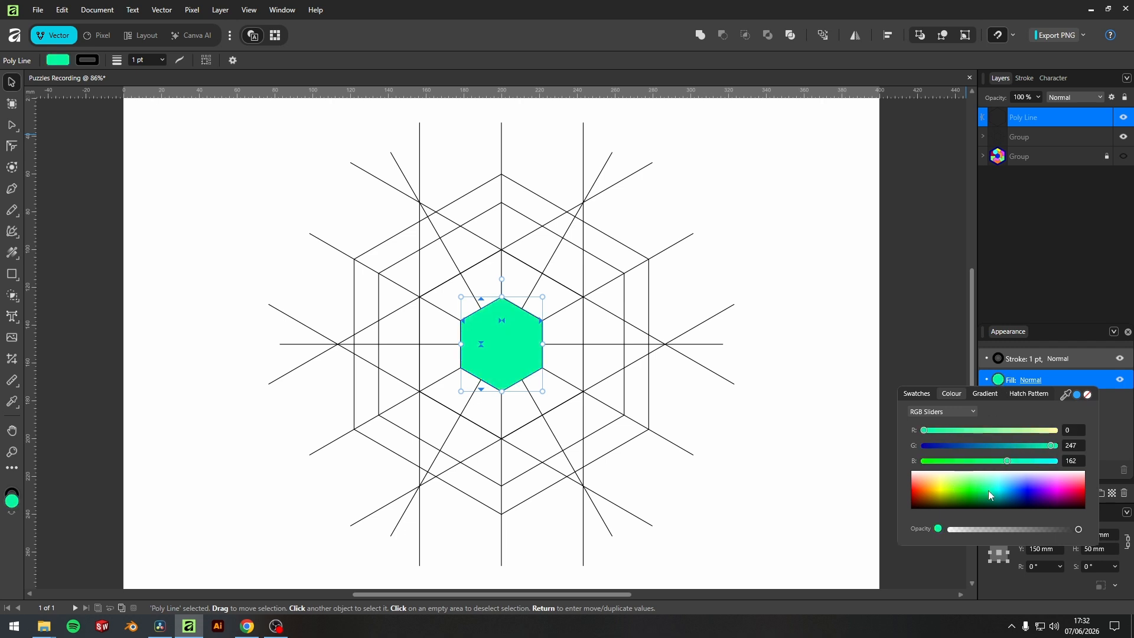
click(521, 381)
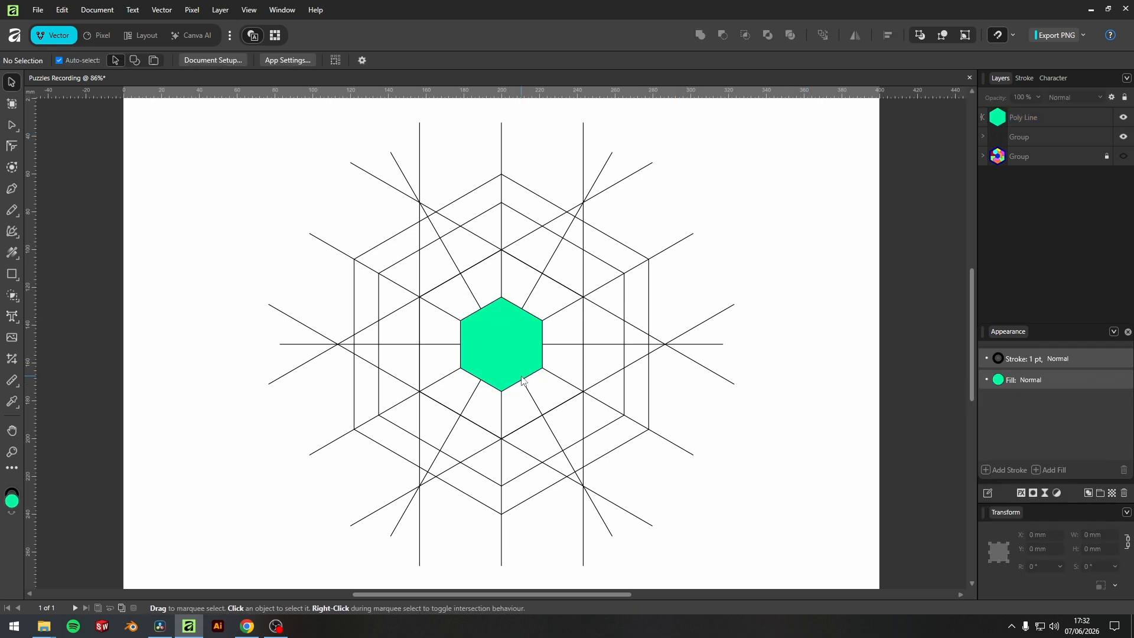
scroll(505, 381, up, 2)
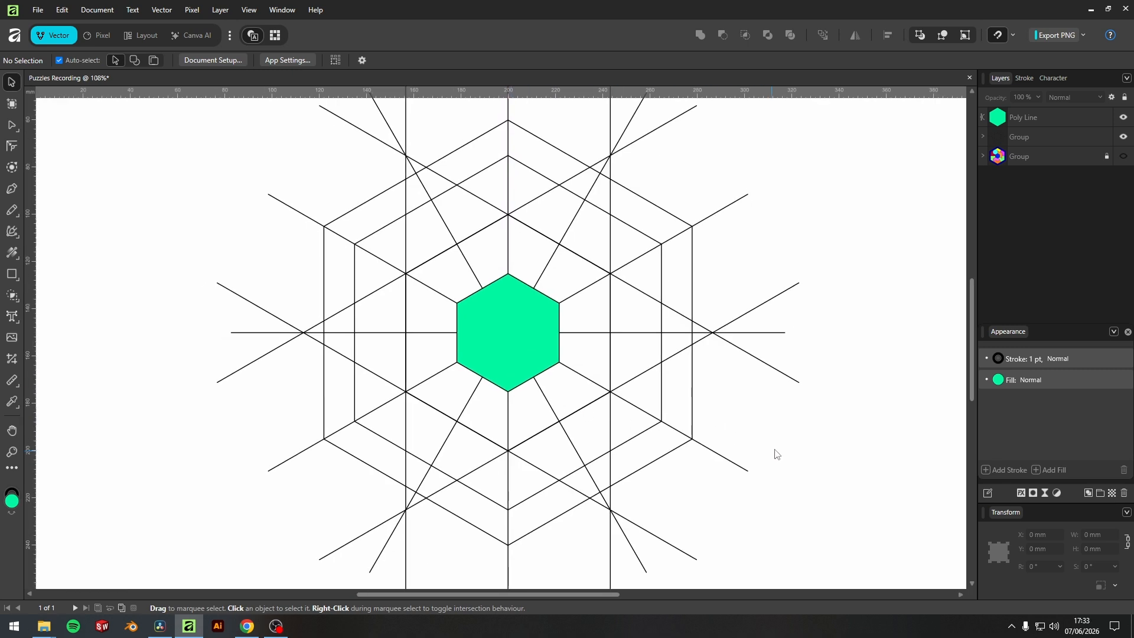
click(549, 307)
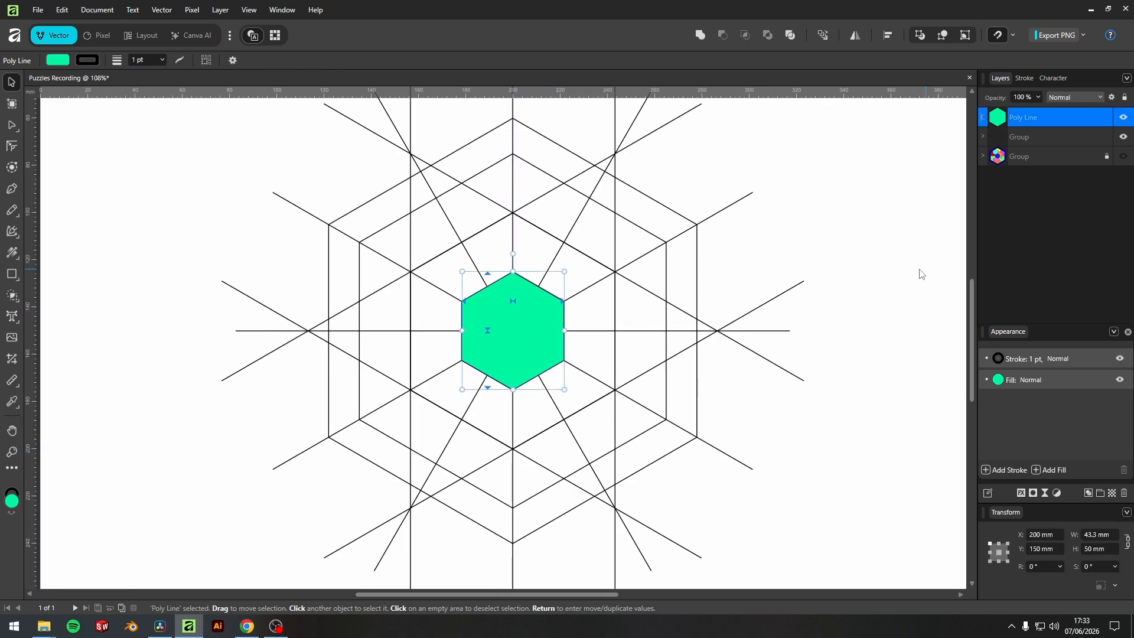
click(857, 278)
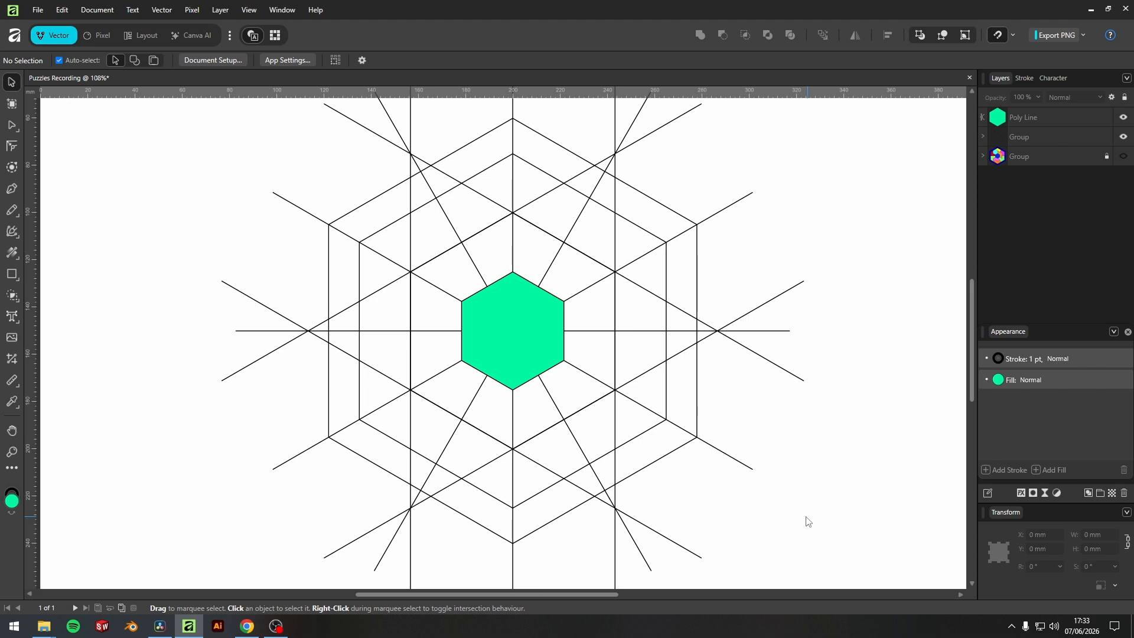
Merge the areas directly above the central hexagon into one angled piece, reaching to the 100 mm hexagon's upper right corner.
mouse_move(868, 531)
mouse_down()
mouse_move(776, 456)
mouse_move(273, 157)
mouse_move(178, 146)
mouse_up()
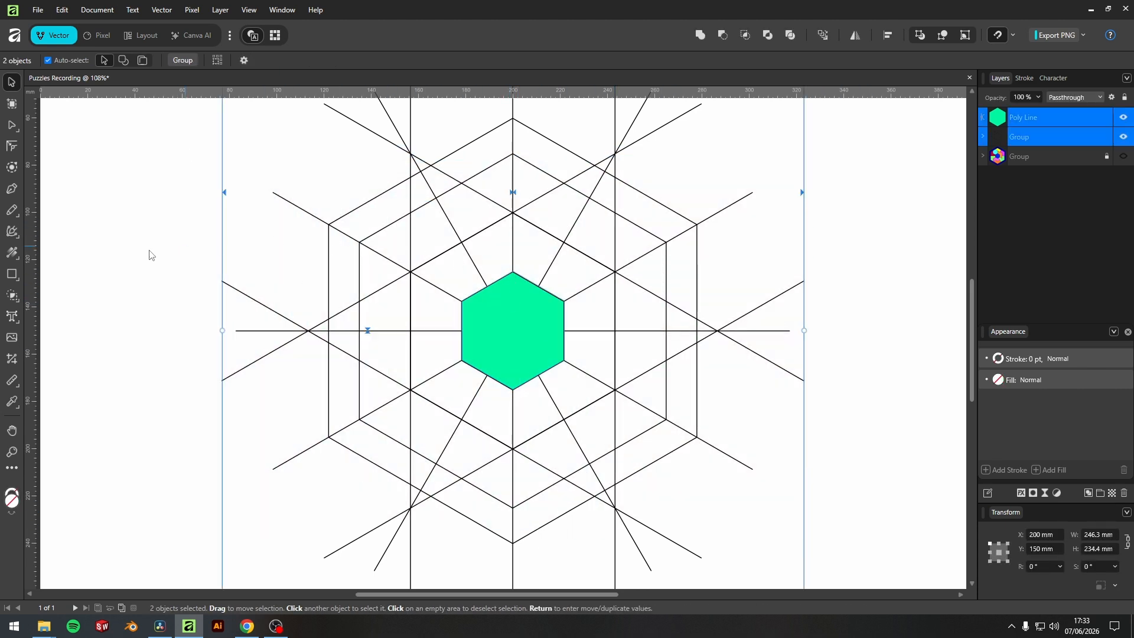
click(13, 297)
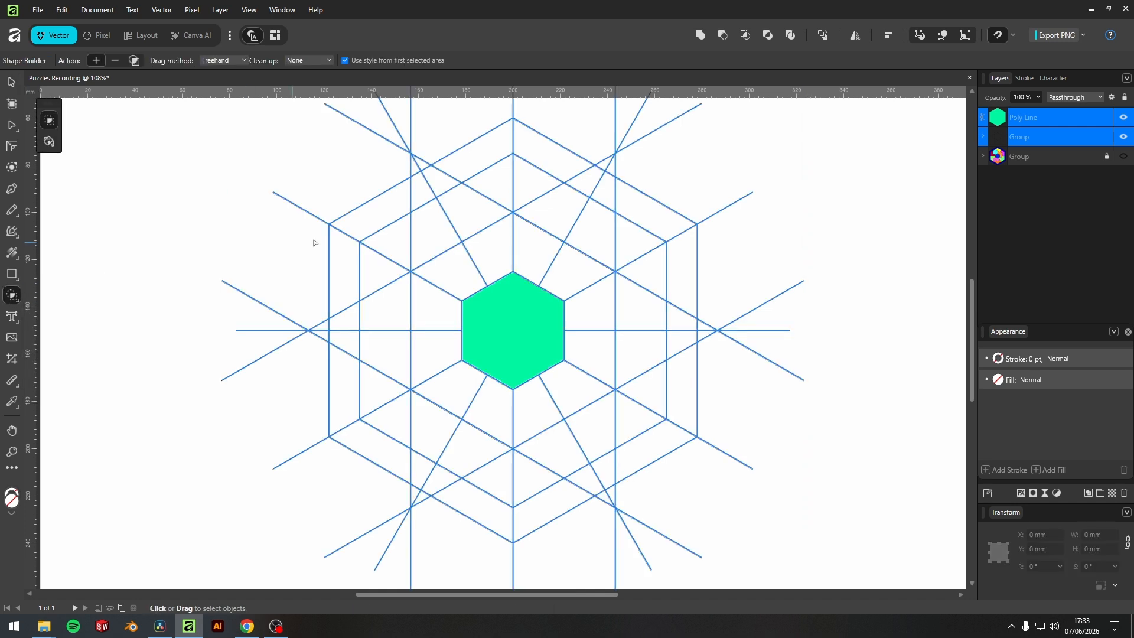
mouse_move(494, 269)
mouse_down()
mouse_move(539, 258)
mouse_move(565, 278)
mouse_up()
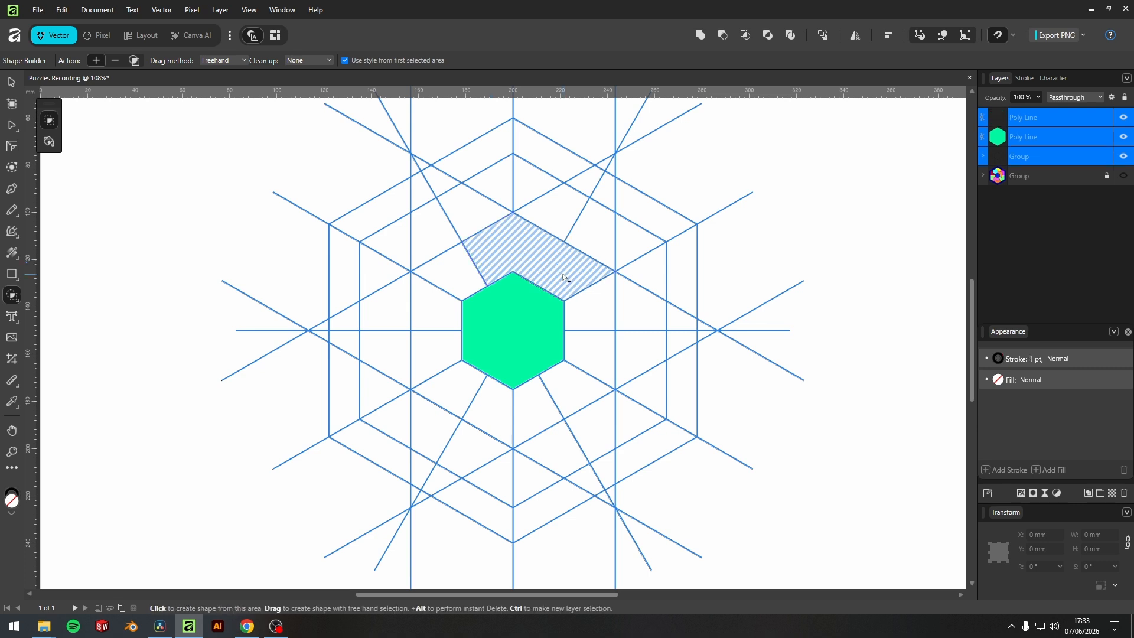
click(11, 82)
click(518, 251)
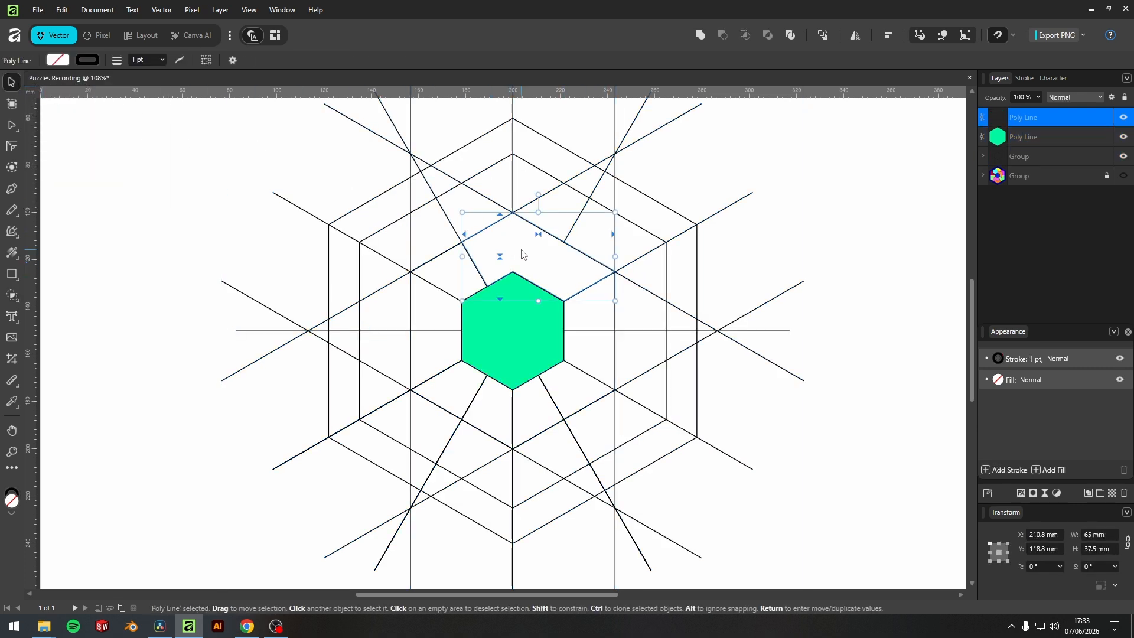
click(877, 236)
click(615, 331)
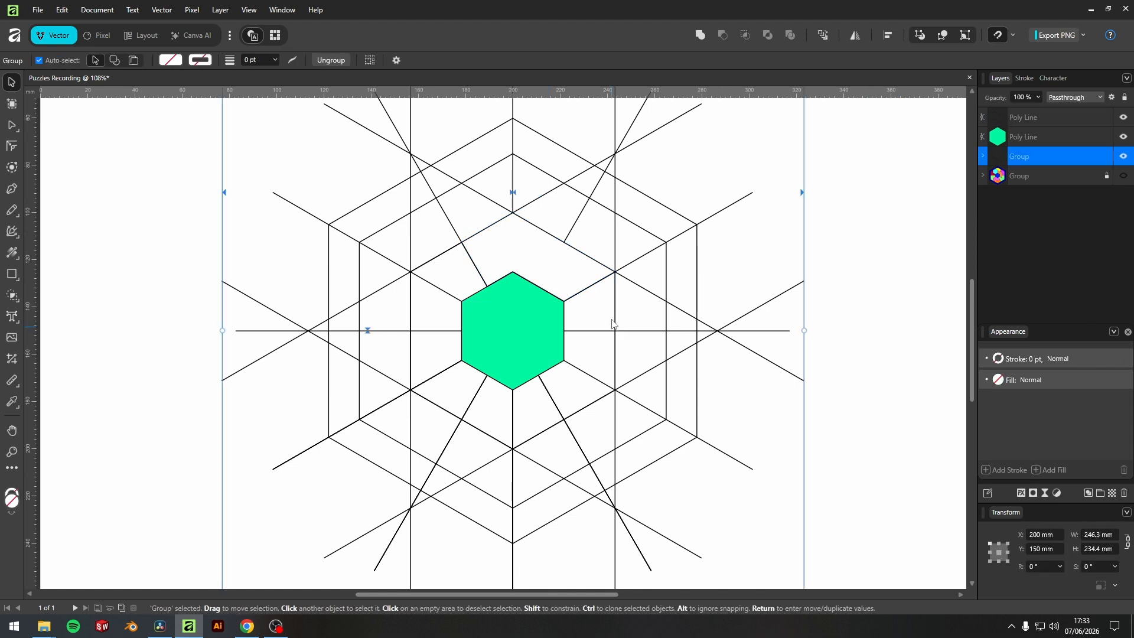
click(862, 280)
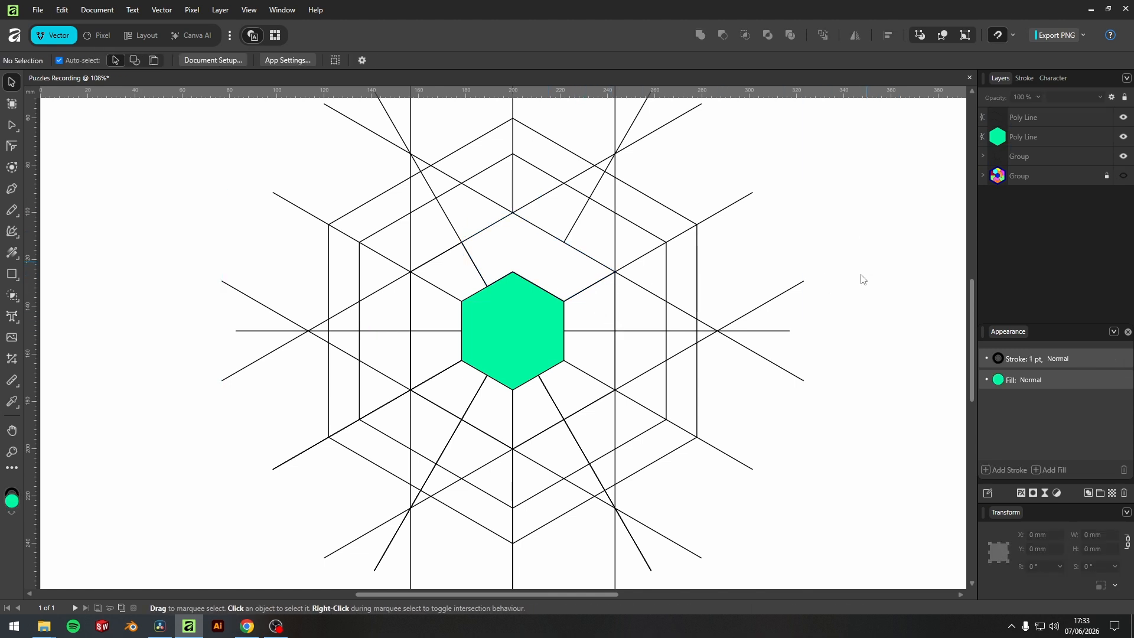
Fill the new angled piece above the green hexagon with magenta (RGB 255, 8, 248).
click(999, 120)
click(999, 379)
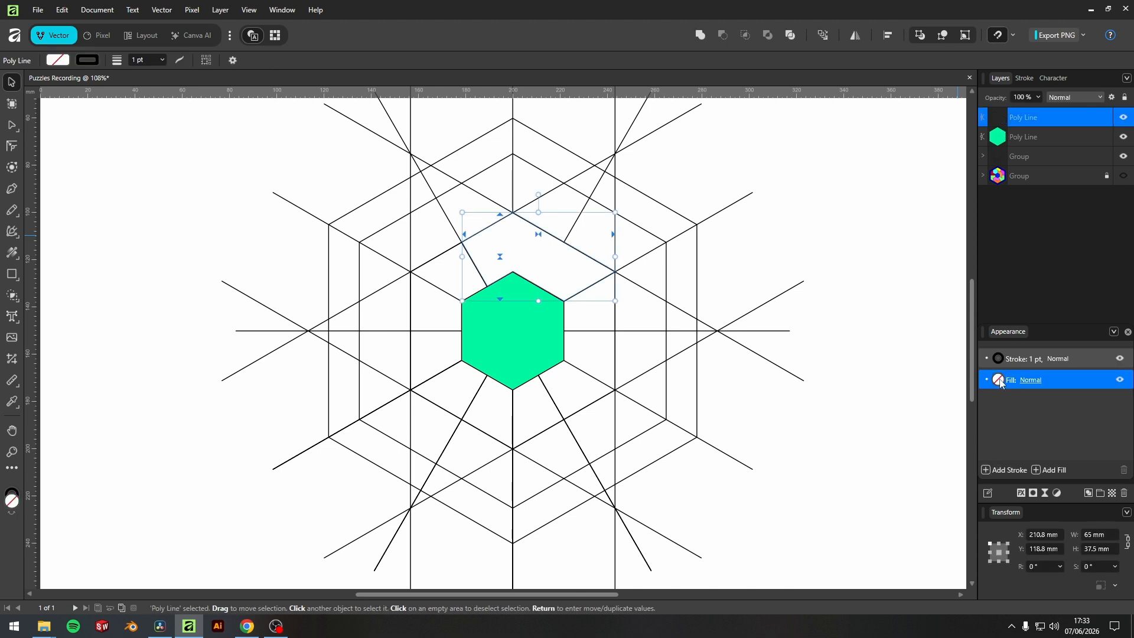
drag(1032, 487, 1061, 487)
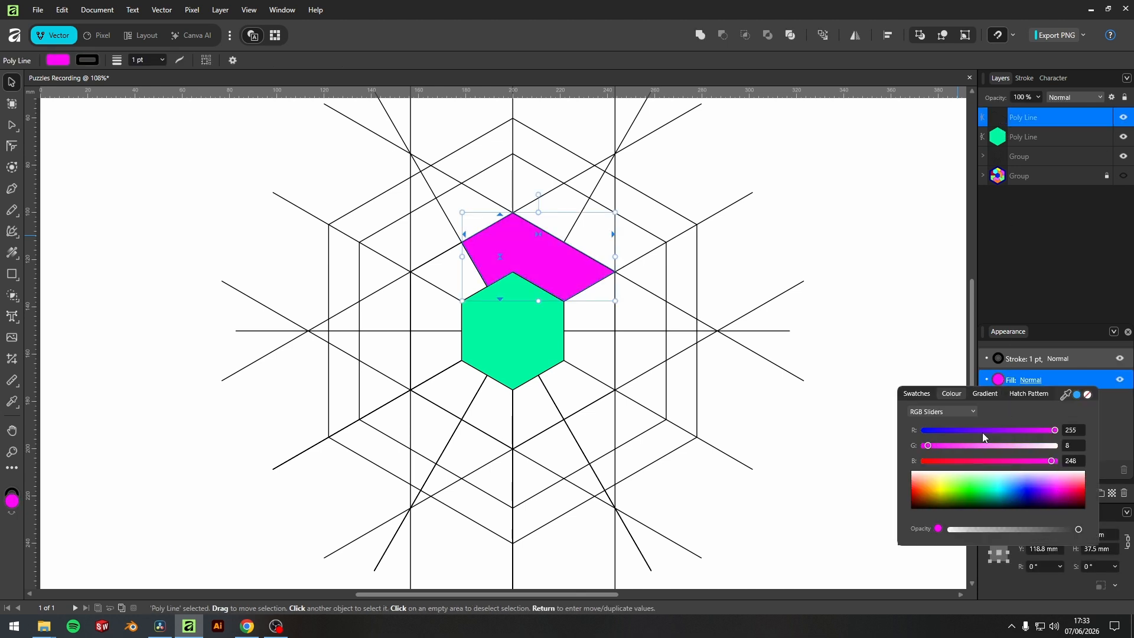
click(890, 306)
Merge the areas along the green hexagon's right and lower right sides into one boot-shaped piece and fill it orange.
drag(888, 502, 204, 155)
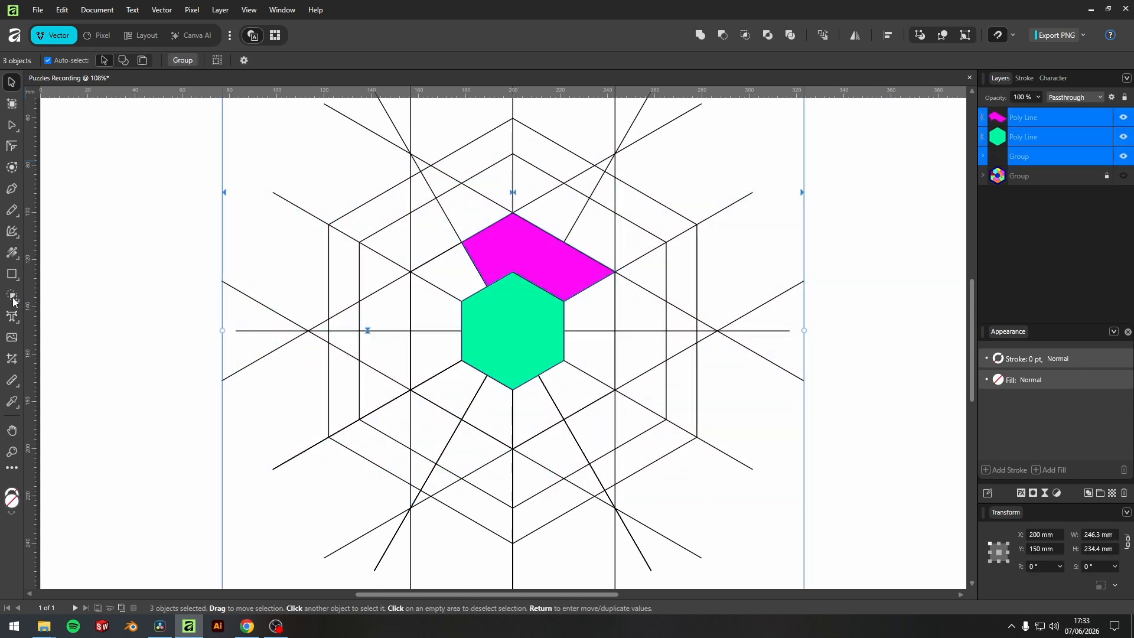
click(11, 296)
mouse_move(599, 312)
mouse_down()
mouse_move(573, 390)
mouse_move(606, 415)
mouse_move(628, 407)
mouse_up()
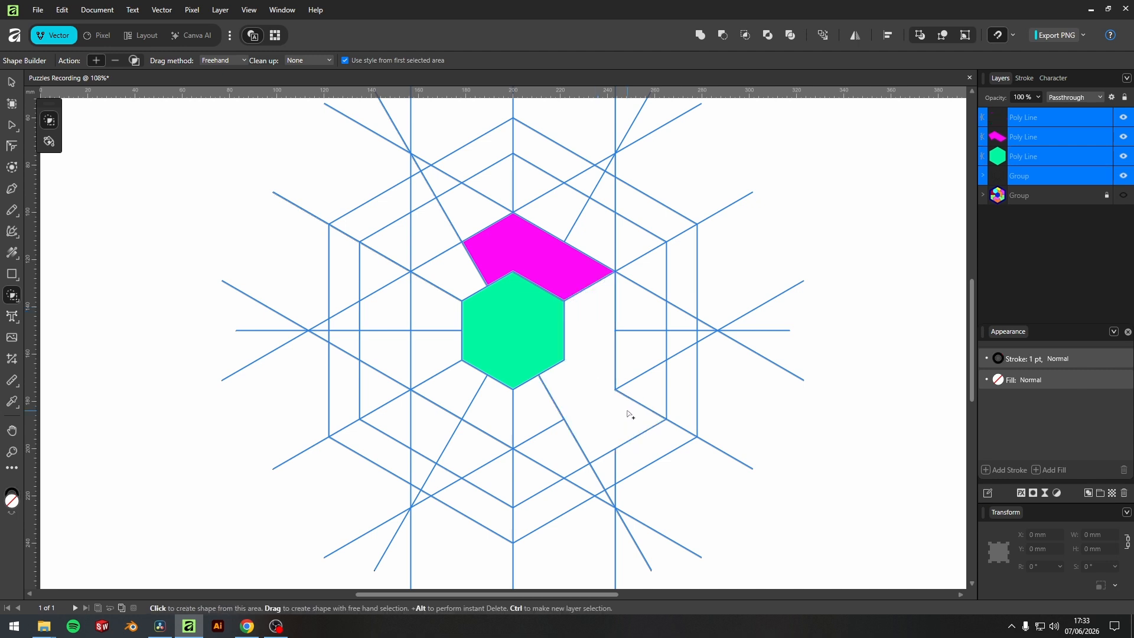
click(10, 83)
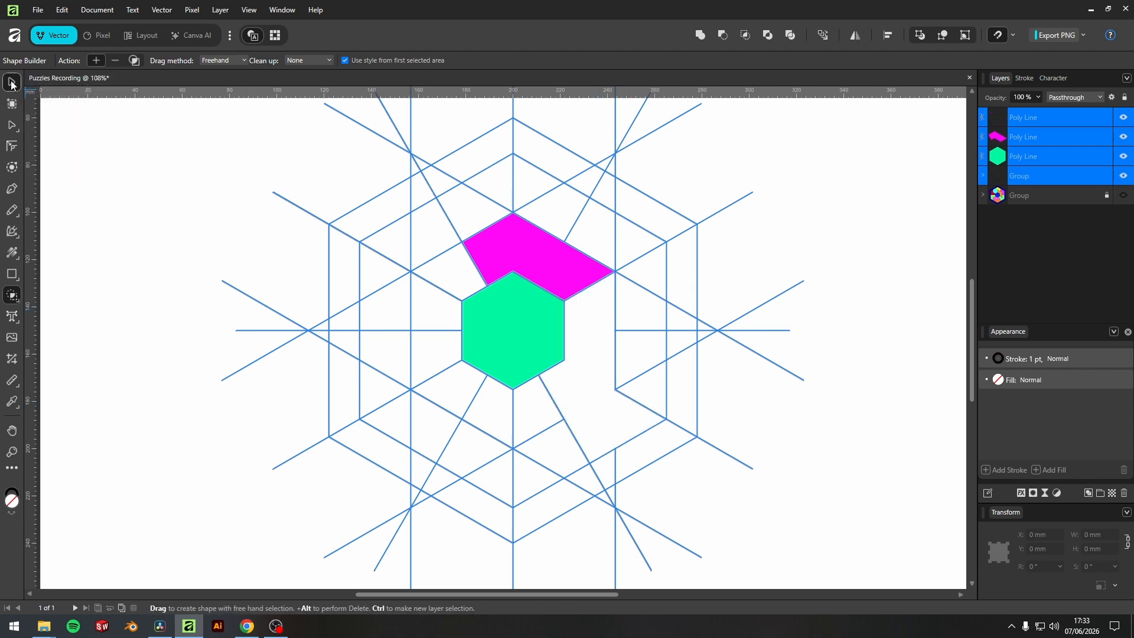
click(1007, 118)
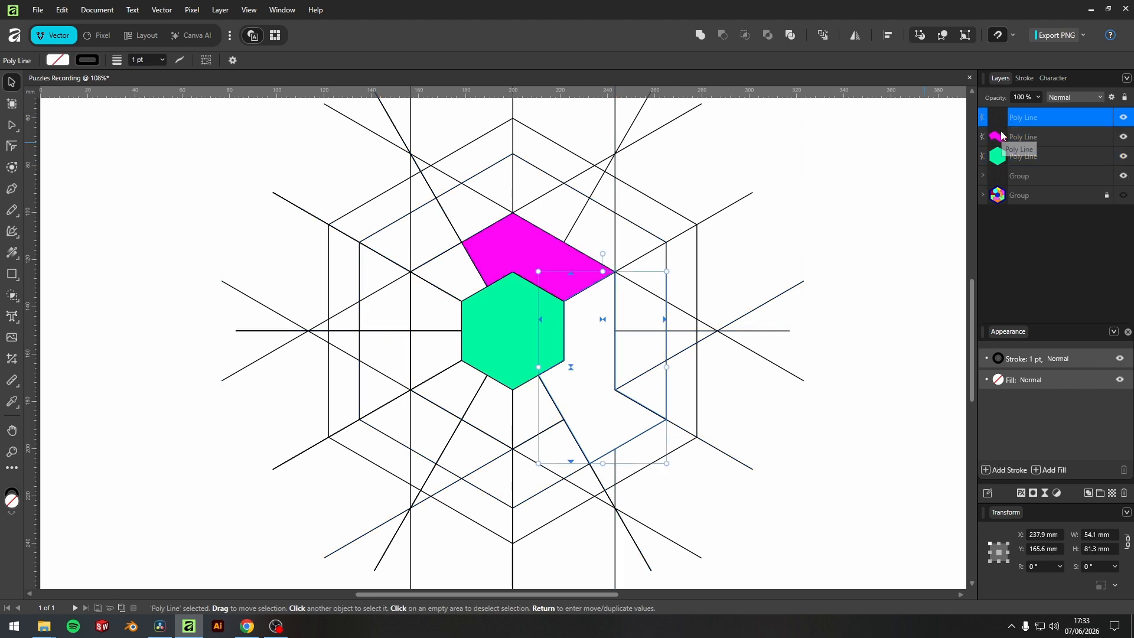
click(998, 381)
drag(945, 481, 926, 488)
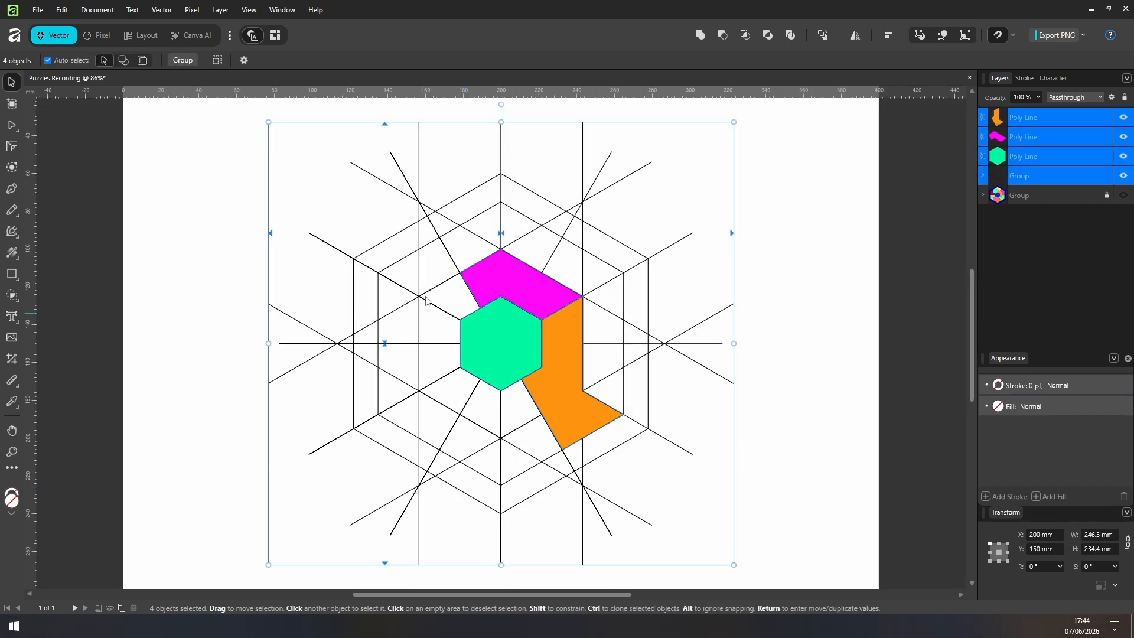
Merge the outer ring areas right of the orange and magenta pieces into one piece and fill it red.
click(12, 295)
mouse_move(618, 392)
mouse_down()
mouse_move(610, 294)
mouse_move(577, 274)
mouse_up()
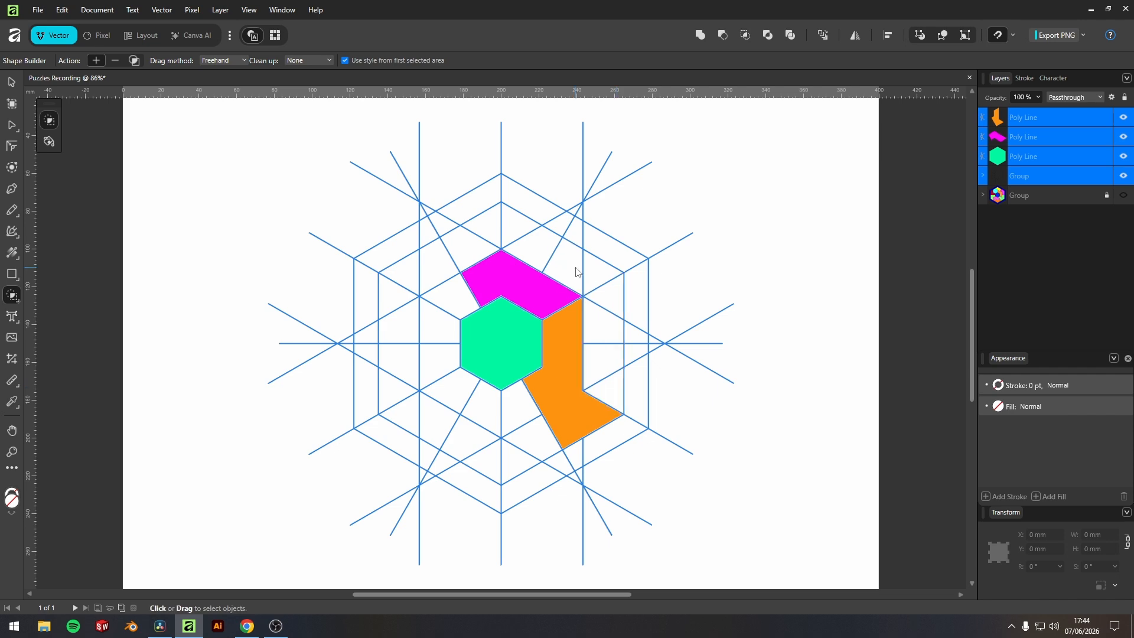
click(11, 88)
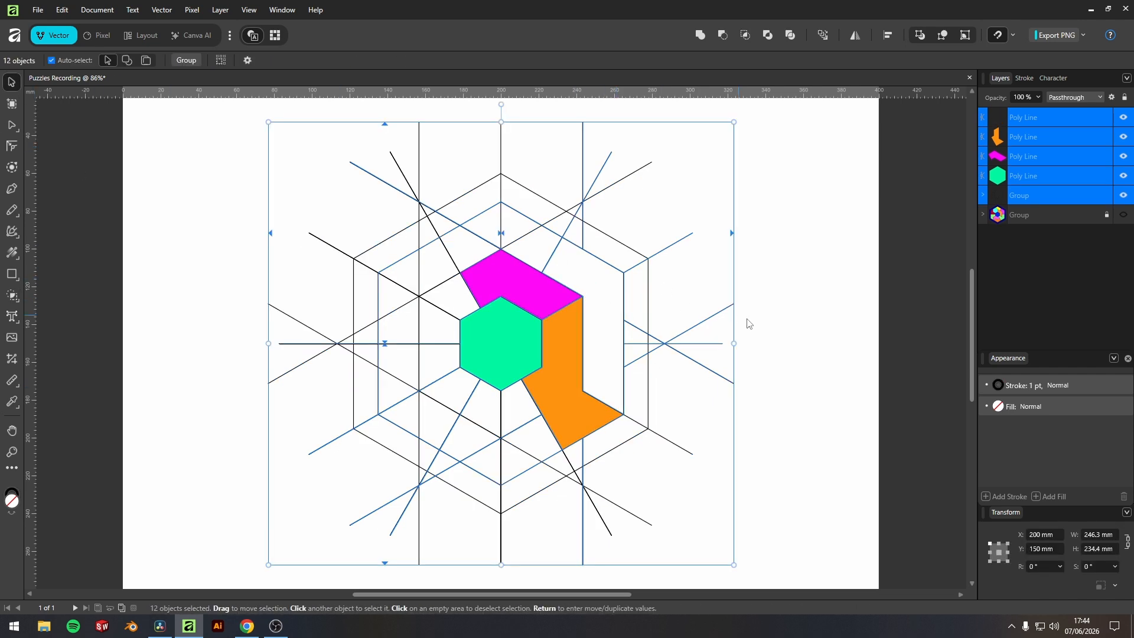
click(771, 318)
click(624, 322)
click(999, 406)
drag(978, 510, 913, 515)
Merge the outer ring areas above the magenta piece, up to the red piece, into one shape and fill it blue.
key(ctrl+a)
click(11, 296)
drag(465, 249, 539, 248)
click(10, 87)
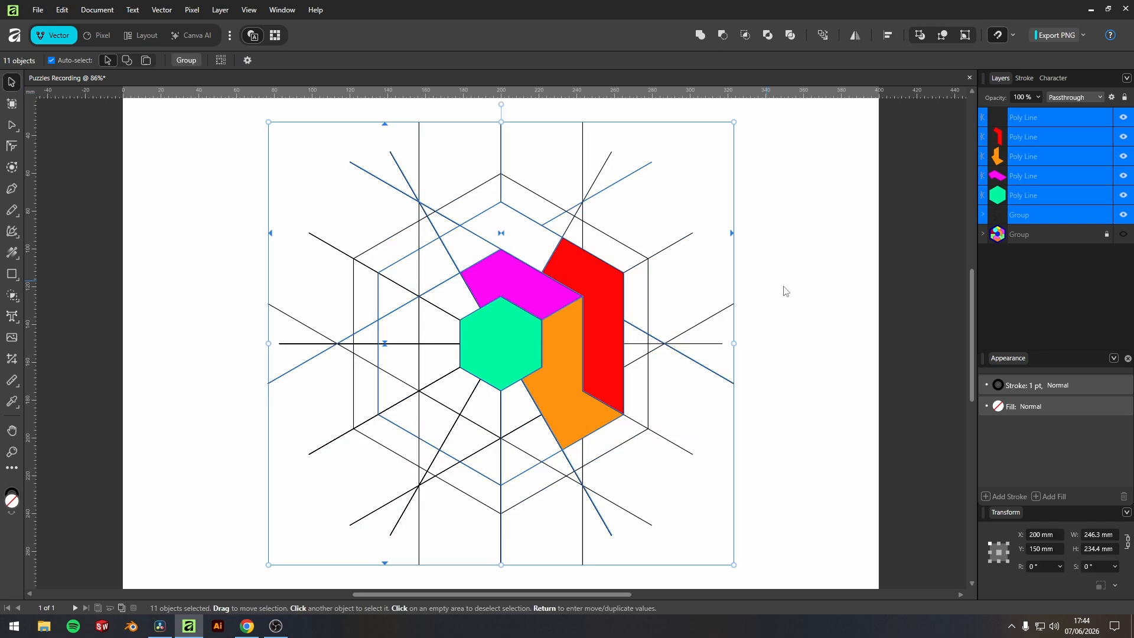
click(468, 222)
click(999, 406)
drag(1004, 512, 1030, 516)
Merge the inner areas along the green hexagon's left side into one piece and fill it yellow.
key(ctrl+a)
click(12, 296)
drag(453, 301, 462, 394)
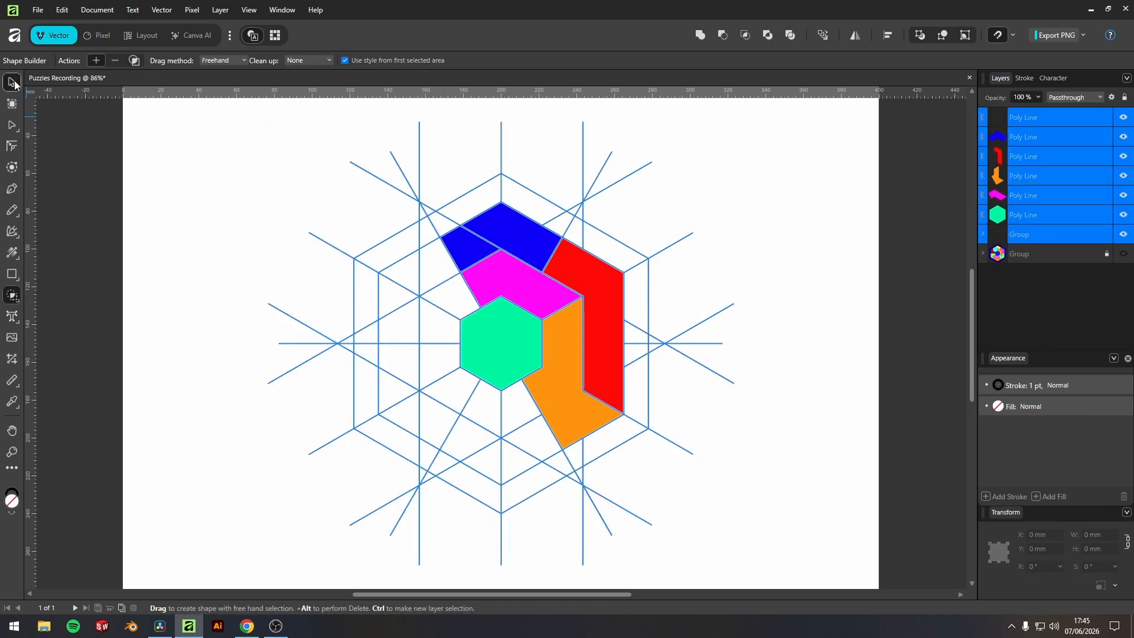
click(12, 87)
click(438, 349)
click(999, 406)
drag(969, 513, 940, 516)
Merge the areas below the green hexagon, between the yellow and orange pieces, into one piece and fill it violet.
key(ctrl+a)
click(12, 296)
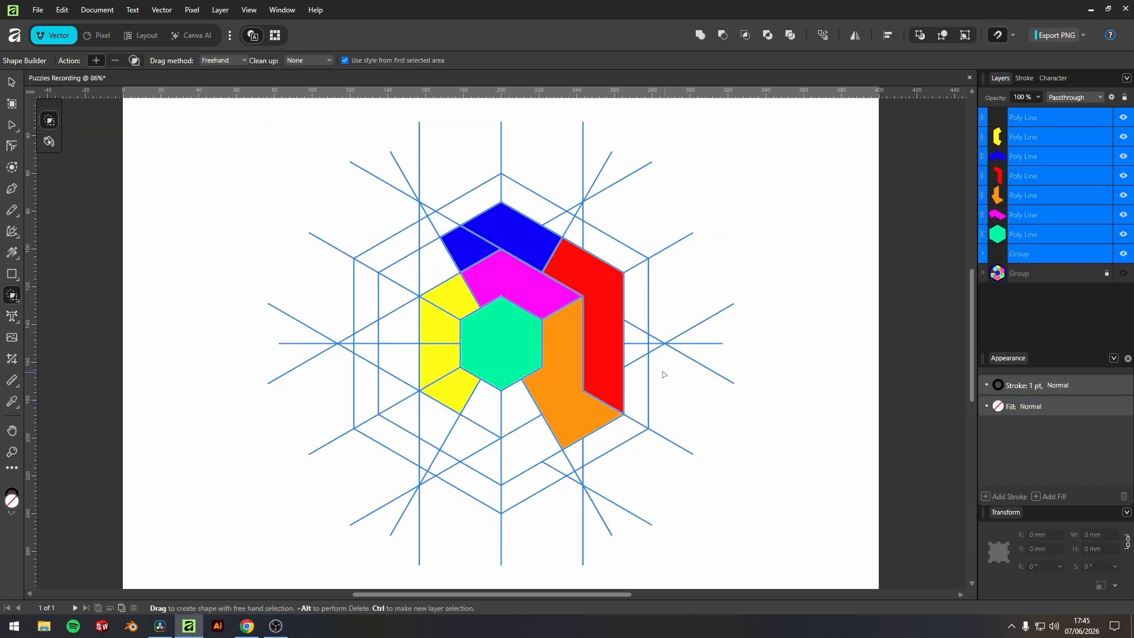
drag(531, 451, 485, 408)
click(11, 85)
click(513, 424)
click(998, 406)
drag(1043, 513, 1055, 519)
Merge the lower left outer ring areas beside the violet piece into one shape and fill it light blue.
key(ctrl+a)
click(13, 297)
drag(480, 453, 412, 416)
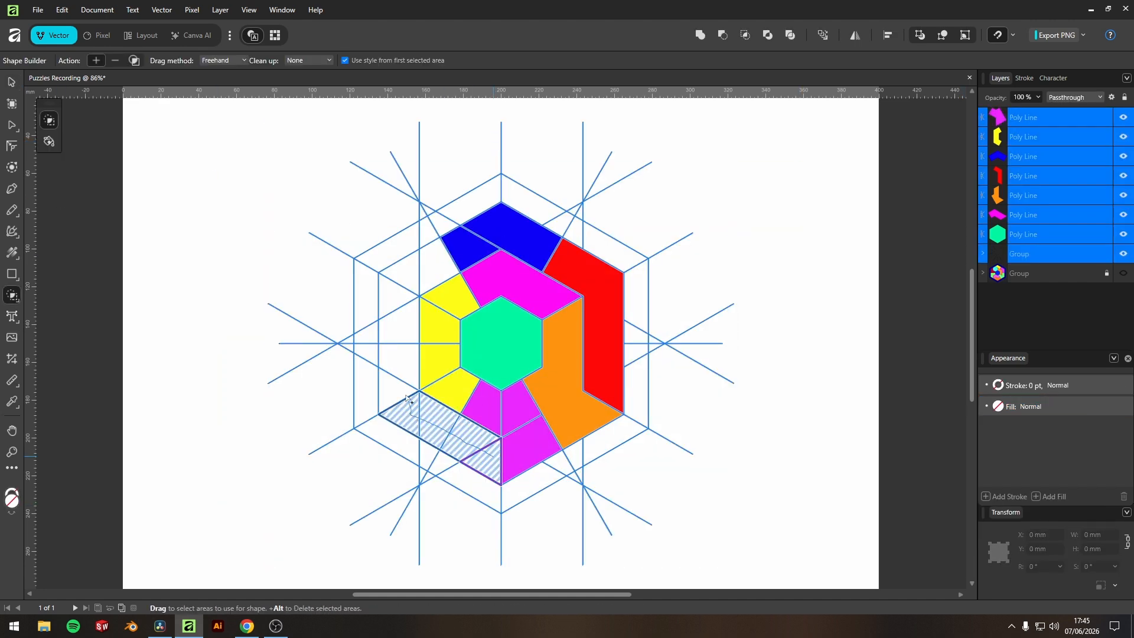
click(12, 85)
click(440, 423)
click(998, 407)
drag(1004, 513, 1006, 515)
Merge the remaining left outer ring areas between the light blue and blue pieces into one shape, fill it turquoise, and deselect.
key(ctrl+a)
click(14, 297)
drag(398, 372, 440, 254)
click(12, 85)
click(399, 331)
click(998, 406)
drag(987, 513, 993, 516)
click(766, 479)
Select everything and merge all areas between the two outermost hexagons into a single frame shape with Shape Builder.
mouse_move(778, 501)
mouse_down()
mouse_move(329, 235)
mouse_move(223, 207)
mouse_up()
click(12, 295)
mouse_move(608, 446)
mouse_down()
mouse_move(638, 374)
mouse_move(635, 307)
mouse_move(593, 242)
mouse_move(523, 204)
mouse_move(461, 208)
mouse_move(384, 259)
mouse_move(371, 300)
mouse_move(372, 421)
mouse_move(499, 492)
mouse_move(597, 454)
mouse_move(609, 434)
mouse_up()
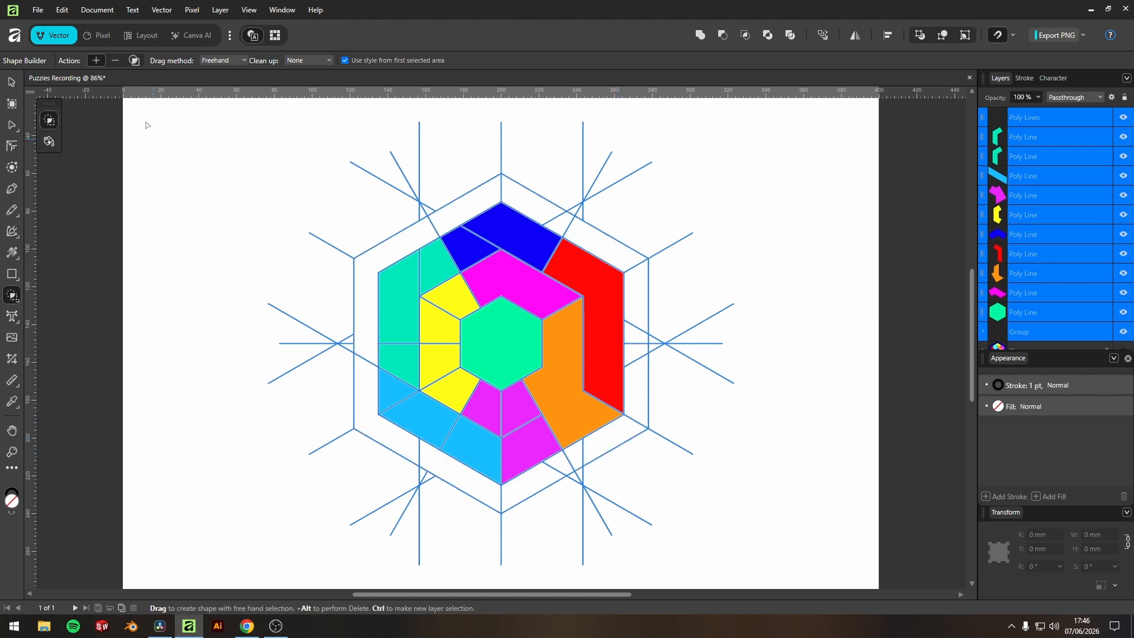
click(10, 83)
click(962, 167)
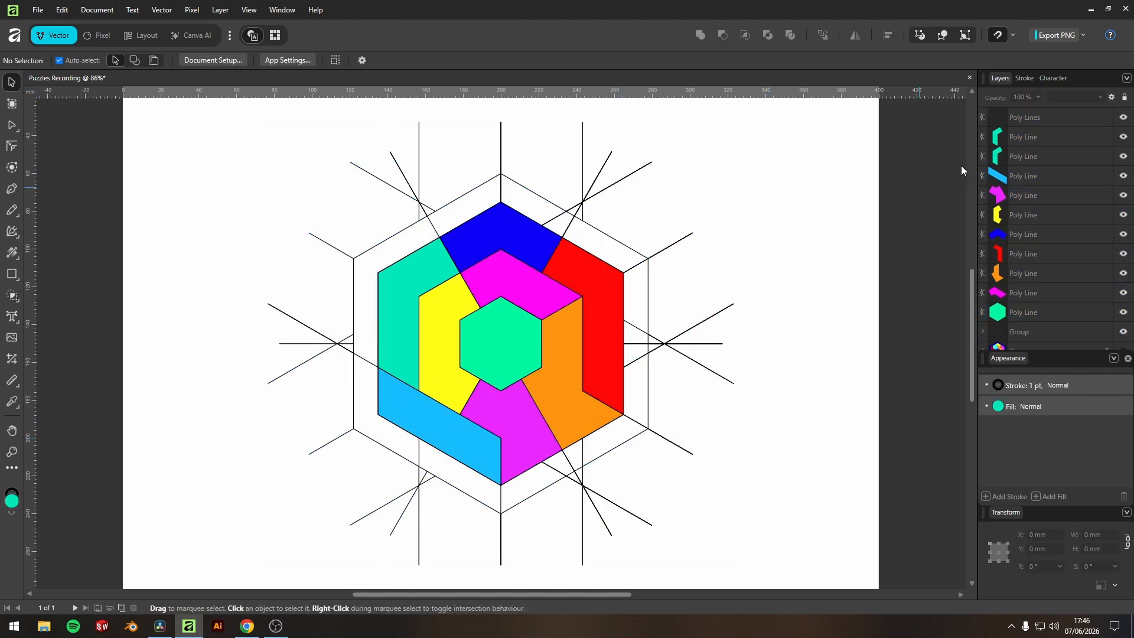
Fill the hexagonal frame shape with dark navy blue and clear the selection.
click(998, 117)
key(ctrl+alt+0)
click(998, 407)
drag(917, 530, 907, 546)
drag(1019, 537, 1033, 527)
click(835, 332)
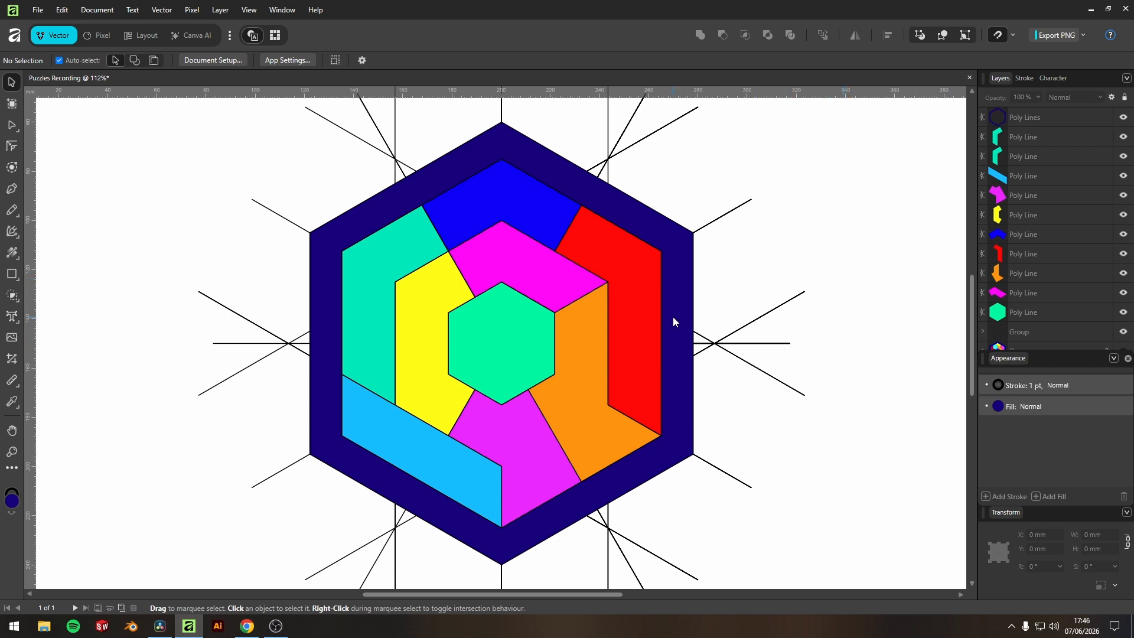
Select the leftover group of construction lines around the frame and delete it.
scroll(668, 316, down, 2)
drag(792, 476, 747, 233)
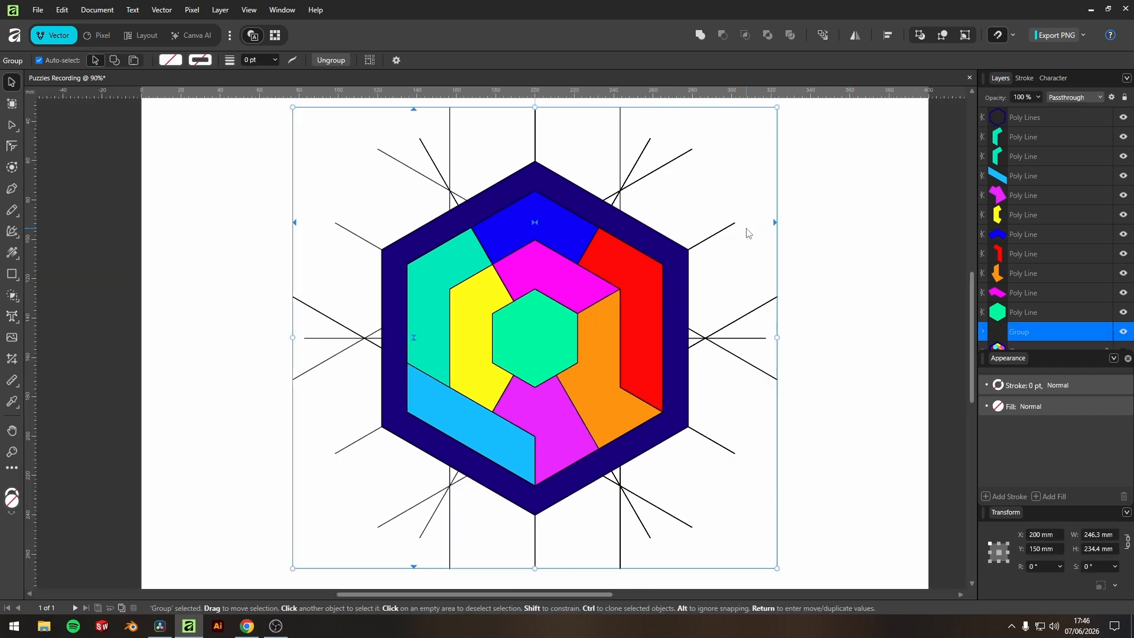
drag(817, 264, 765, 346)
key(Delete)
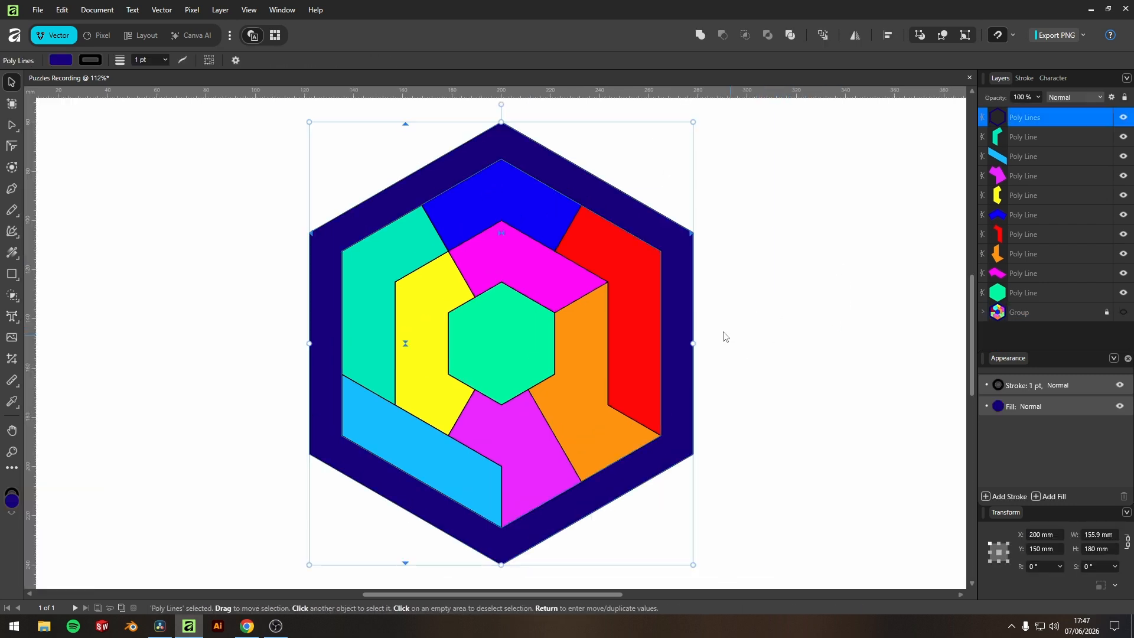
scroll(731, 315, down, 2)
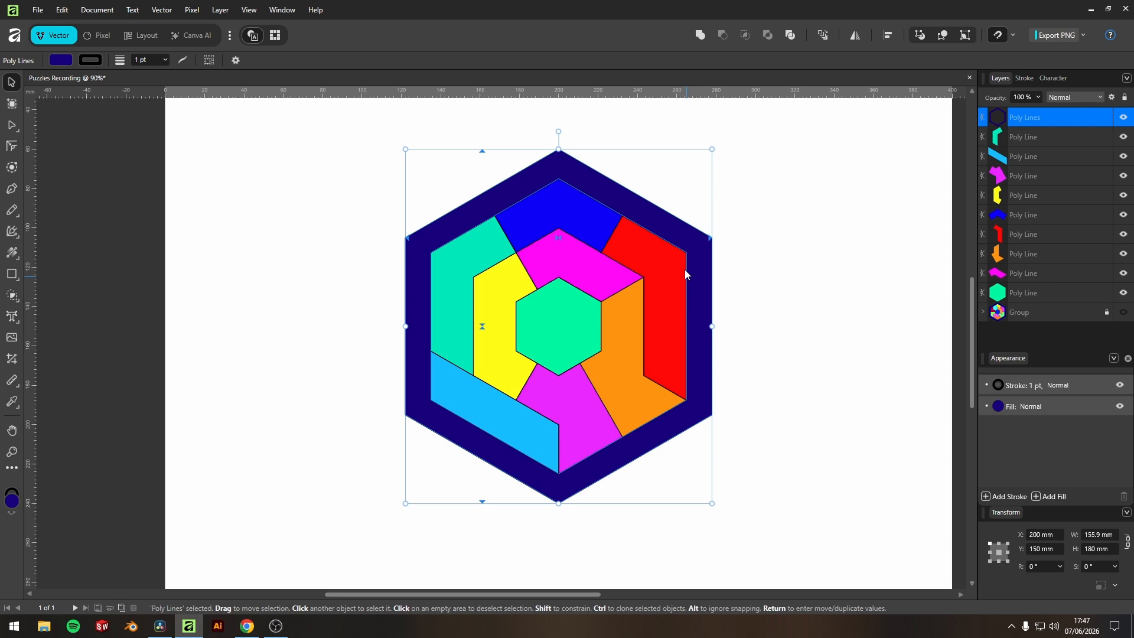
Move each coloured piece out of the hexagonal frame, spread them around the page, and clear the selection.
drag(674, 281, 860, 232)
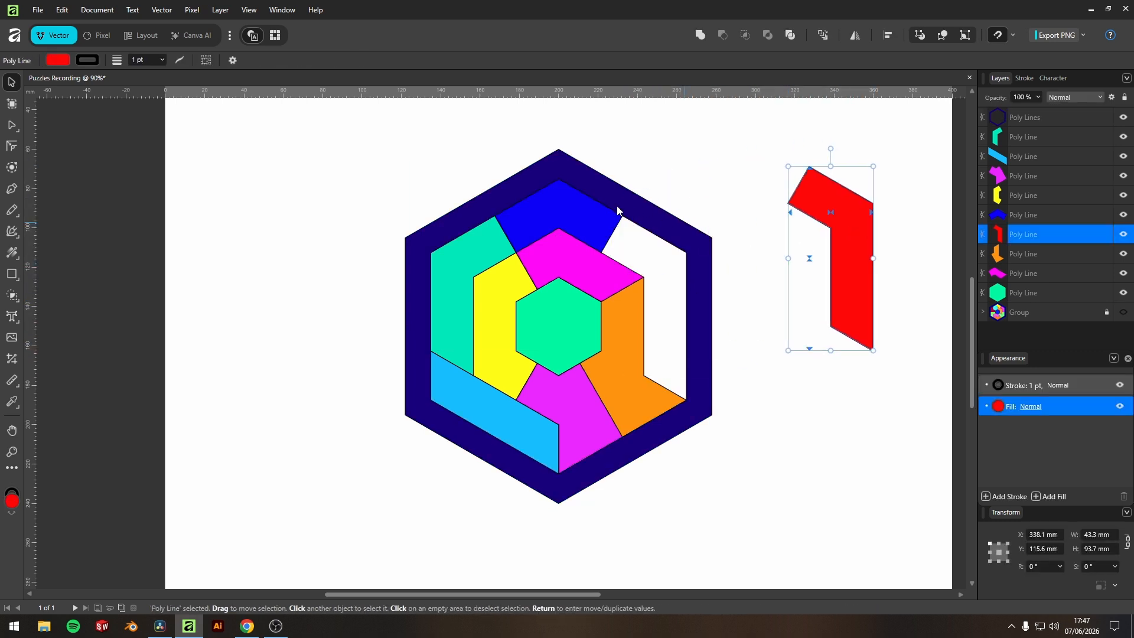
drag(591, 215, 680, 148)
drag(476, 253, 249, 161)
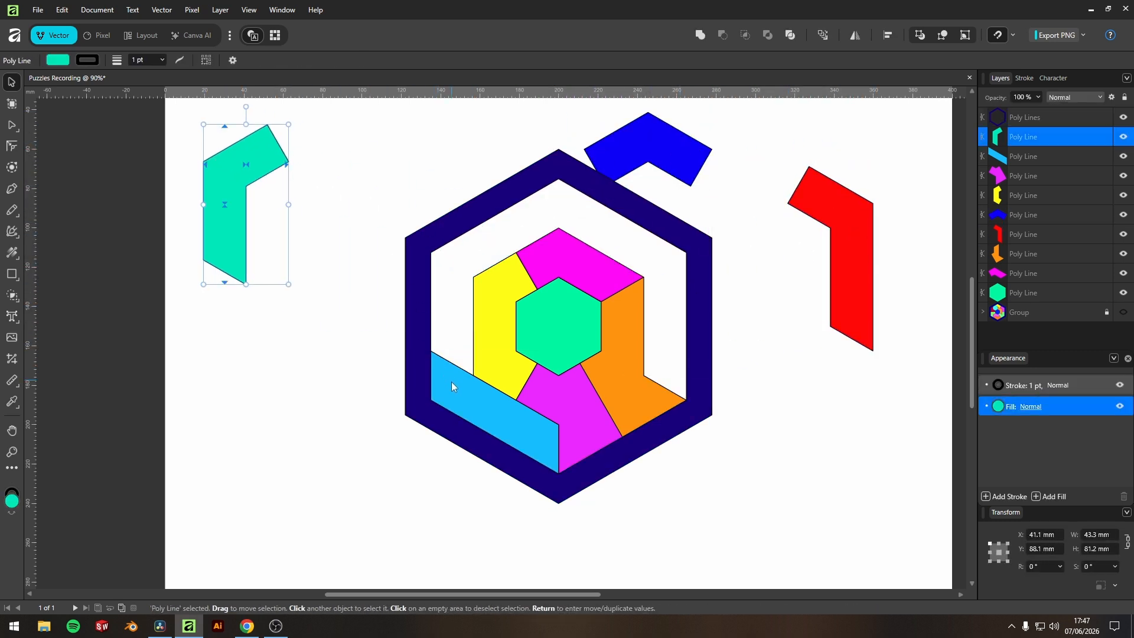
drag(451, 379, 323, 461)
drag(496, 328, 270, 326)
drag(576, 320, 364, 164)
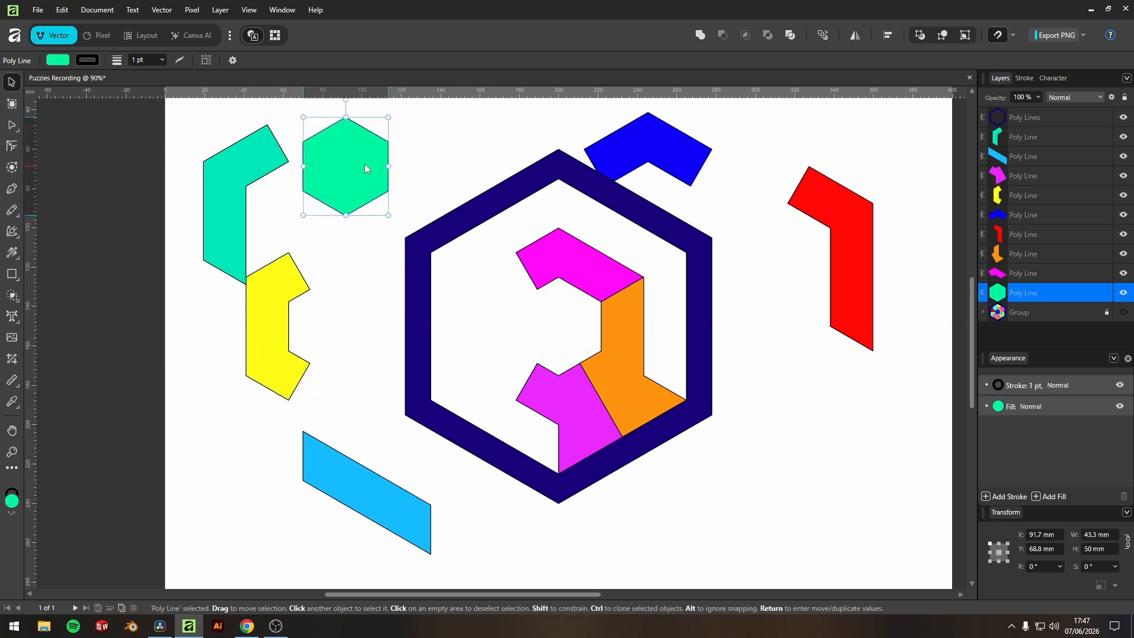
drag(607, 279, 779, 230)
drag(633, 377, 820, 419)
drag(572, 414, 715, 514)
click(850, 514)
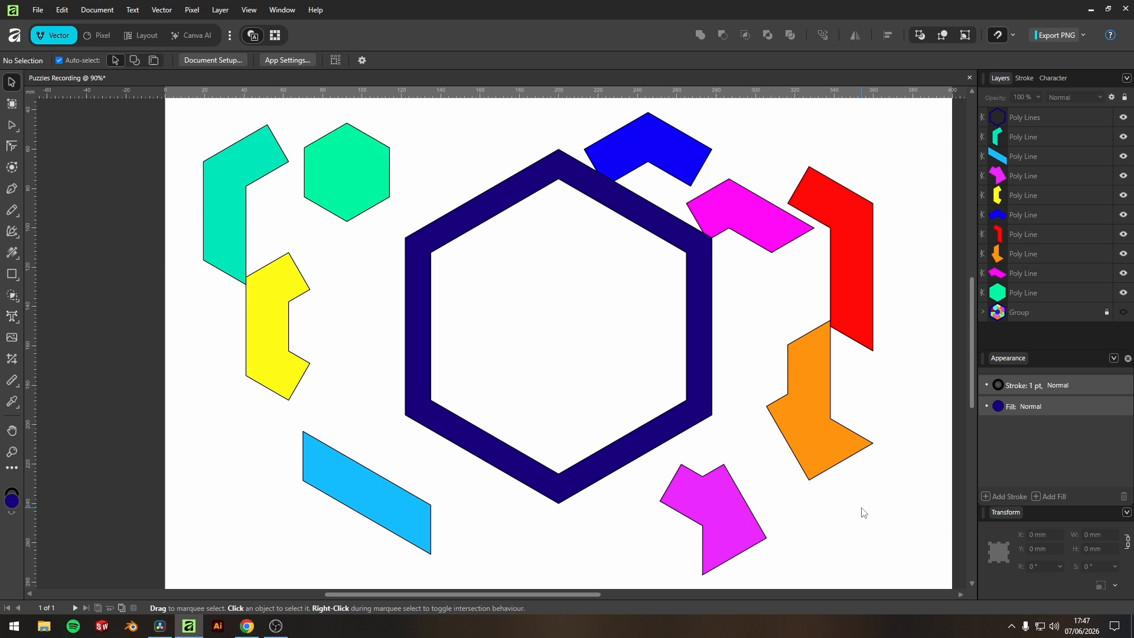
Undo the piece moves to put all coloured pieces back inside the frame.
key(ctrl+z)
key(ctrl+z)
key(ctrl+z)
key(ctrl+z)
key(ctrl+z)
key(ctrl+z)
key(ctrl+z)
key(ctrl+z)
key(ctrl+z)
key(ctrl+z)
key(ctrl+z)
key(ctrl+z)
key(ctrl+z)
key(ctrl+z)
key(ctrl+z)
key(ctrl+z)
key(ctrl+z)
key(ctrl+z)
key(ctrl+z)
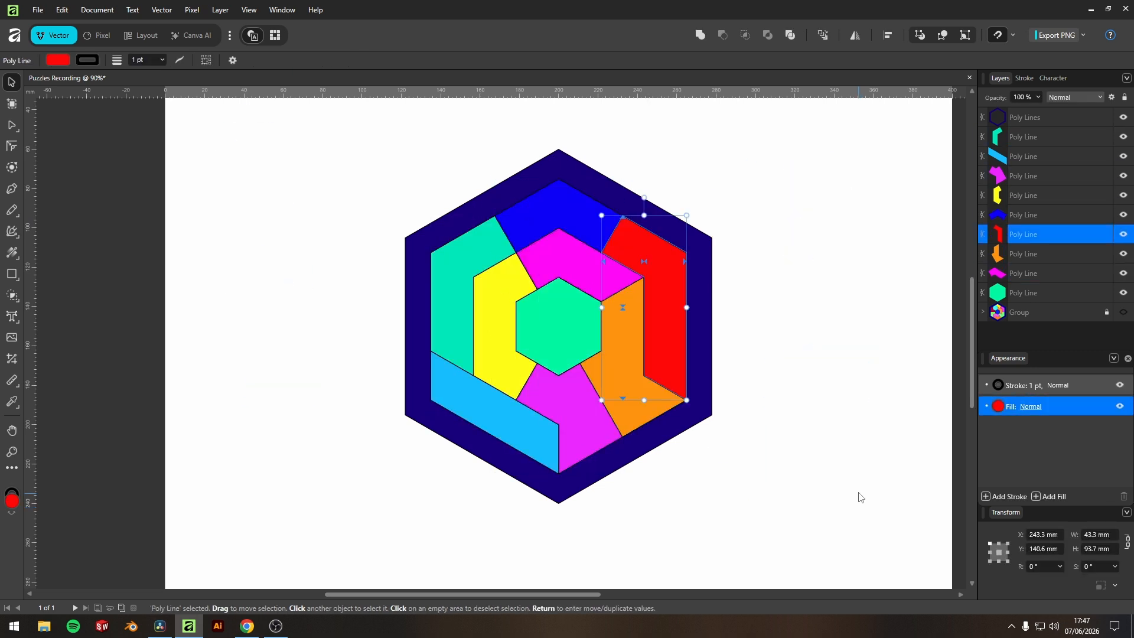
Select the navy frame's six outer corner nodes with the Corner tool and round them to a radius of about 20 mm.
click(705, 245)
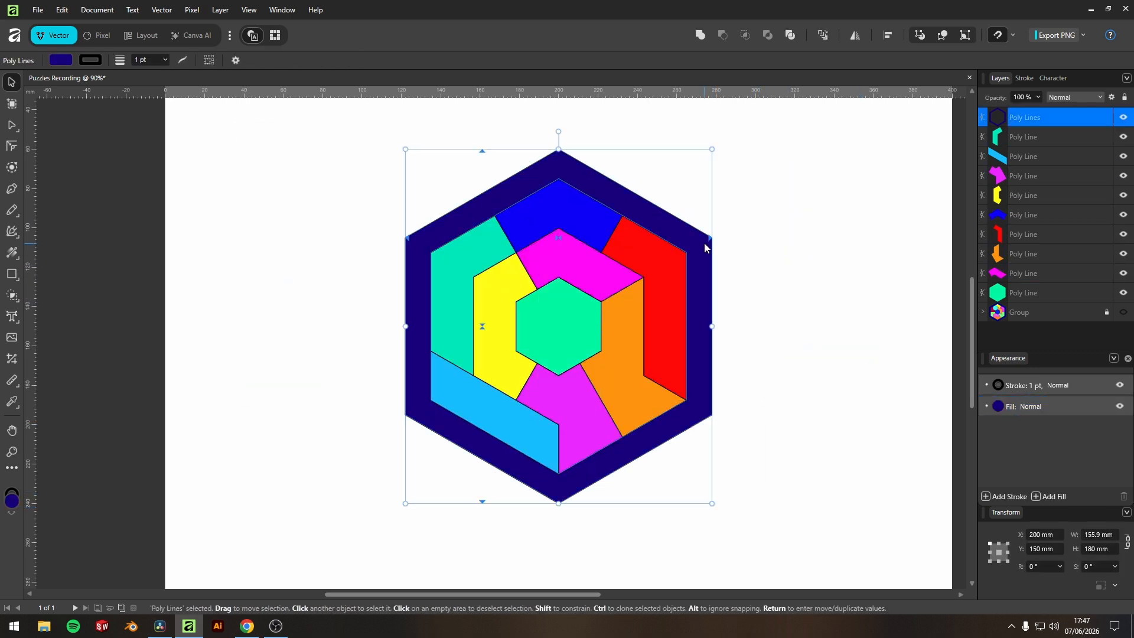
click(11, 147)
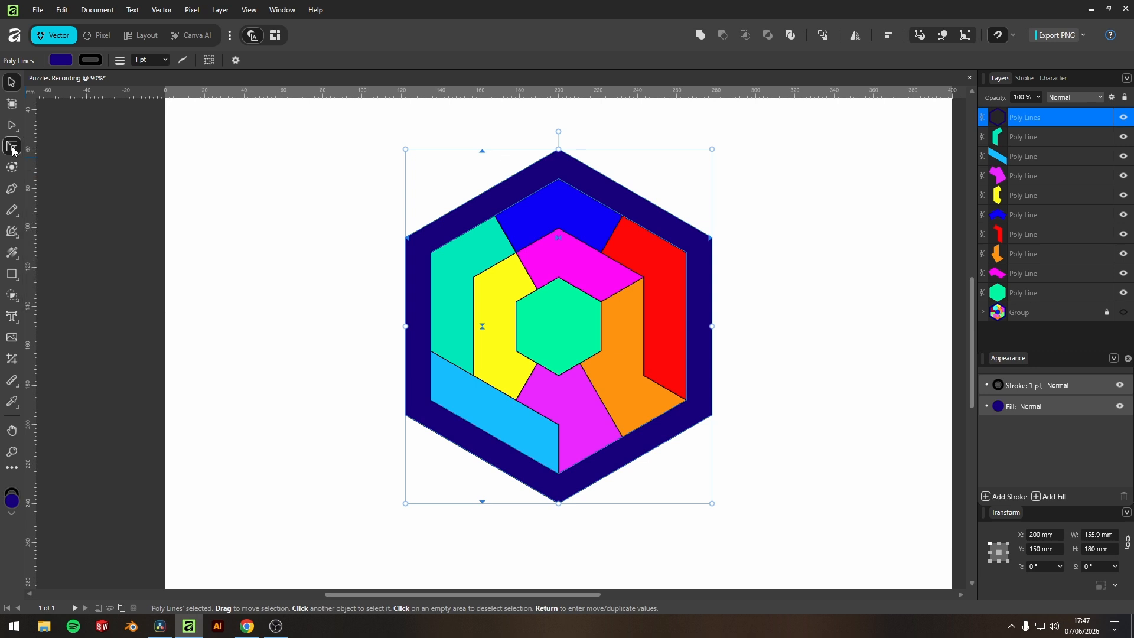
drag(611, 137, 530, 165)
drag(763, 202, 703, 461)
drag(625, 499, 512, 506)
drag(380, 471, 417, 401)
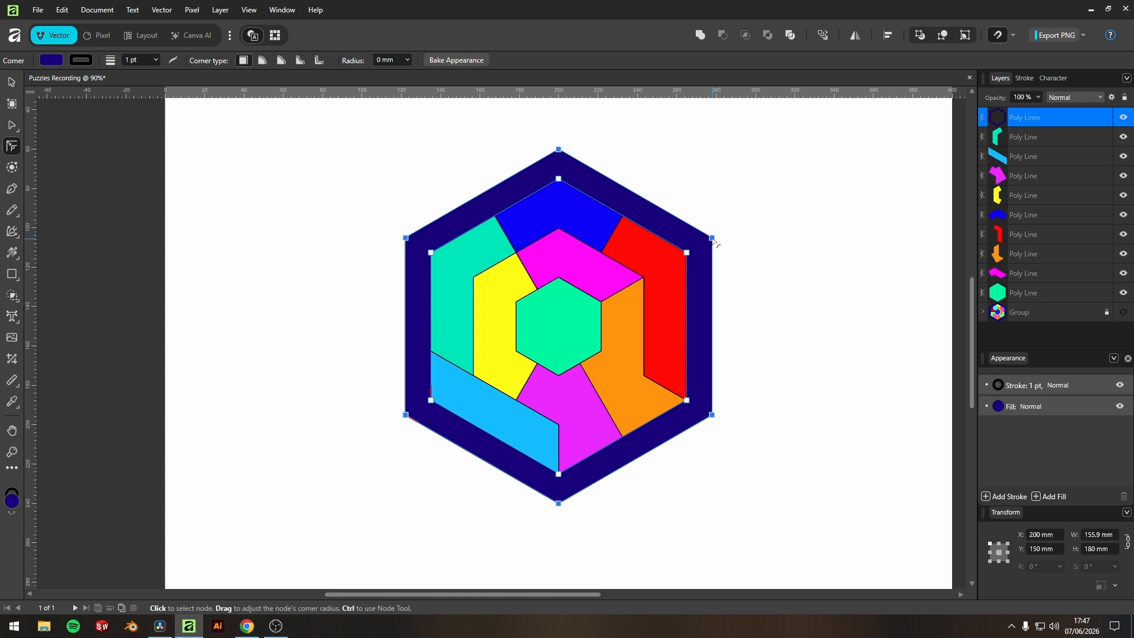
drag(712, 237, 671, 254)
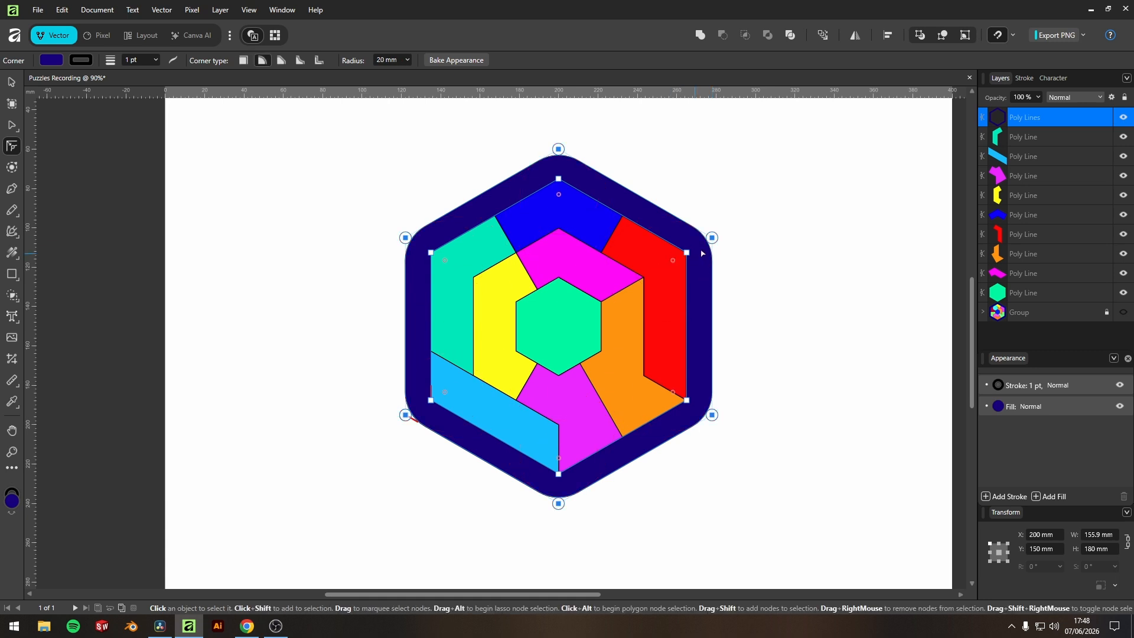
Set the radius of the frame's outer corners to 12 mm, bake the appearance, and deselect the frame.
scroll(695, 253, up, 1)
scroll(696, 253, up, 2)
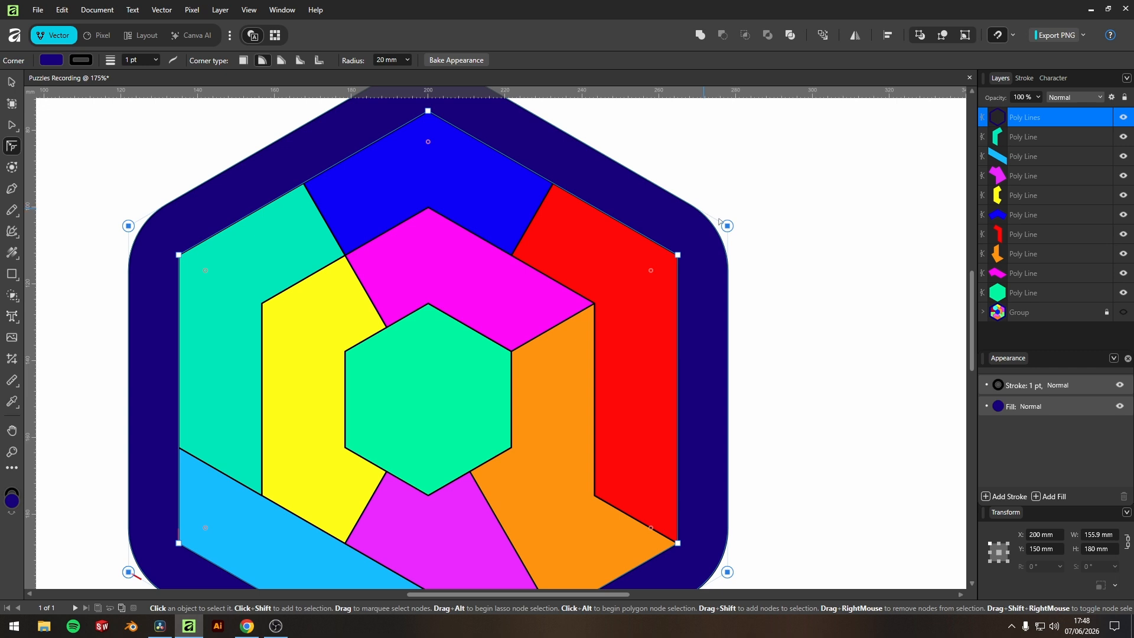
click(408, 60)
mouse_move(408, 73)
mouse_down()
mouse_move(374, 75)
mouse_move(420, 77)
mouse_move(389, 76)
mouse_move(406, 76)
mouse_up()
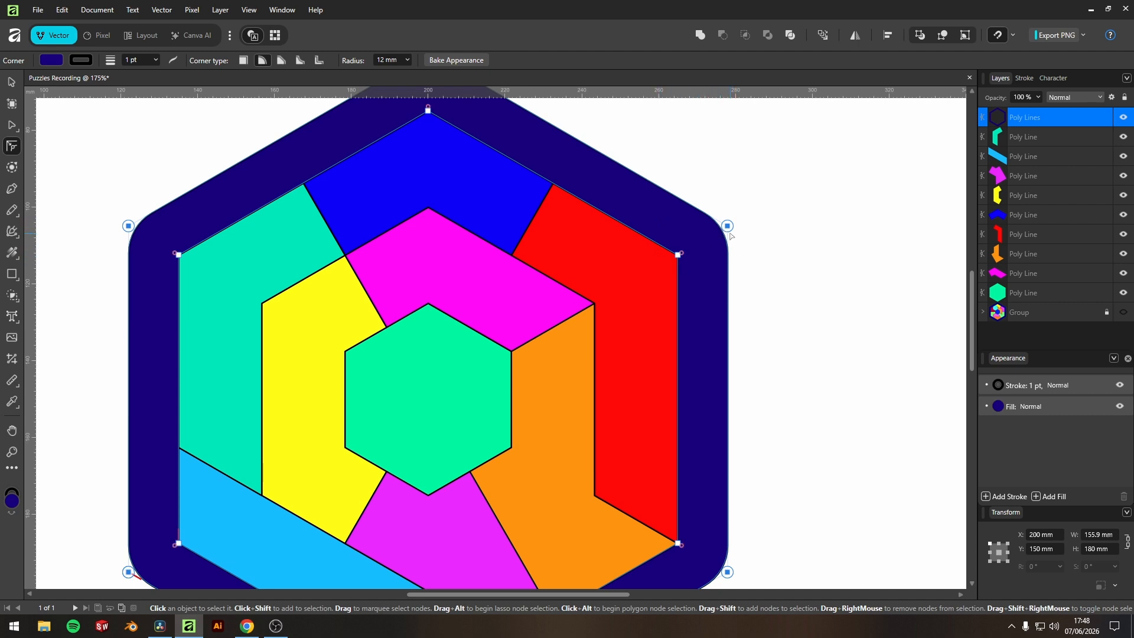
click(444, 61)
scroll(746, 276, down, 2)
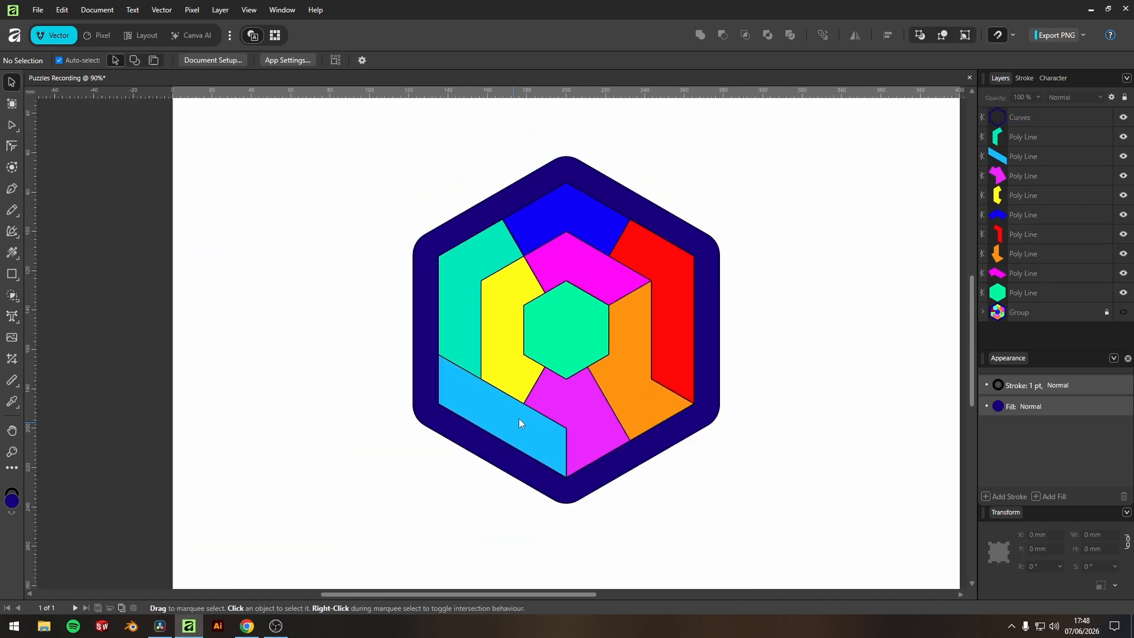
Pull all nine coloured pieces out of the rounded frame and spread them around it.
drag(523, 420, 415, 476)
drag(441, 295, 277, 273)
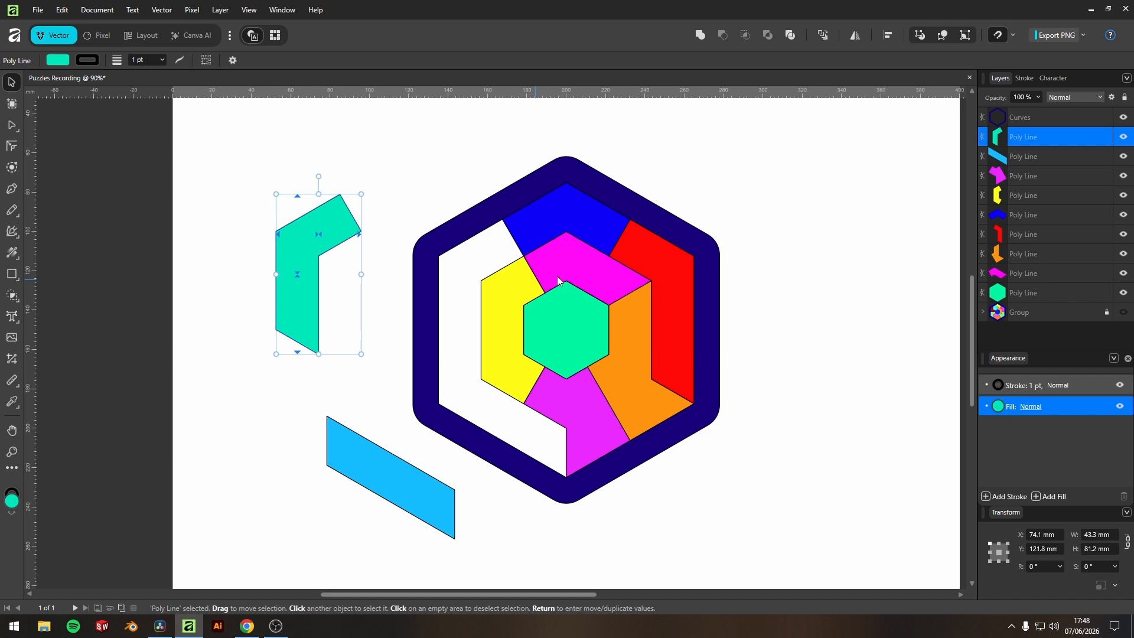
drag(677, 291, 879, 278)
drag(594, 204, 418, 122)
drag(619, 275, 759, 176)
drag(653, 400, 866, 474)
drag(591, 426, 824, 528)
drag(529, 387, 260, 460)
drag(562, 327, 671, 516)
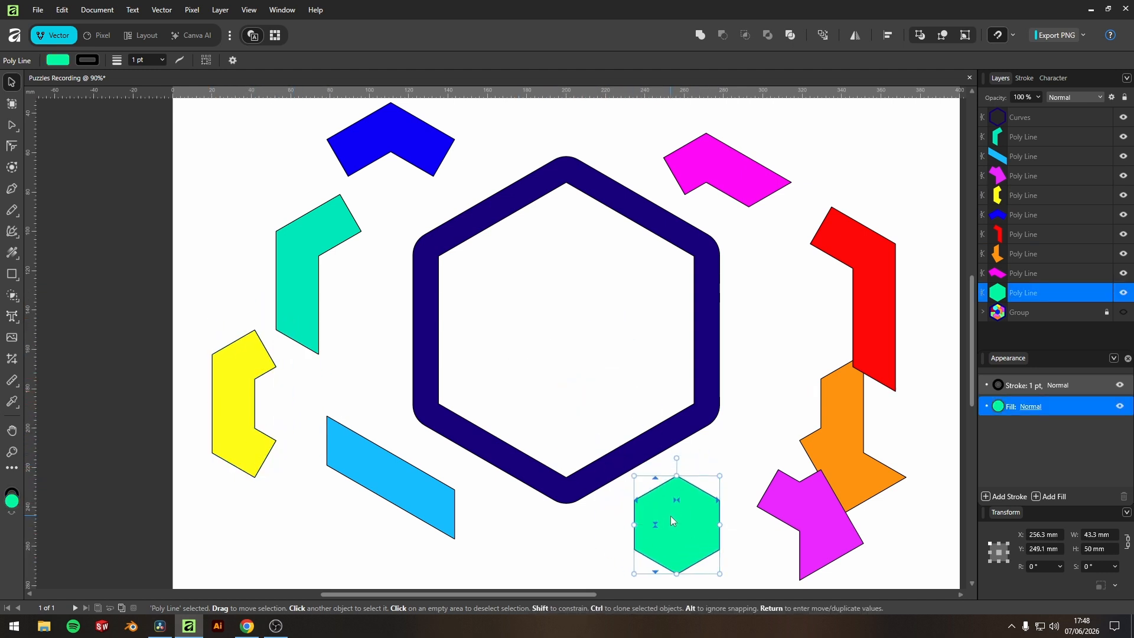
Undo moving the pieces out of the rounded frame and clear the selection.
key(ctrl+z)
key(ctrl+z)
key(ctrl+z)
key(ctrl+z)
key(ctrl+z)
key(ctrl+z)
key(ctrl+z)
key(ctrl+z)
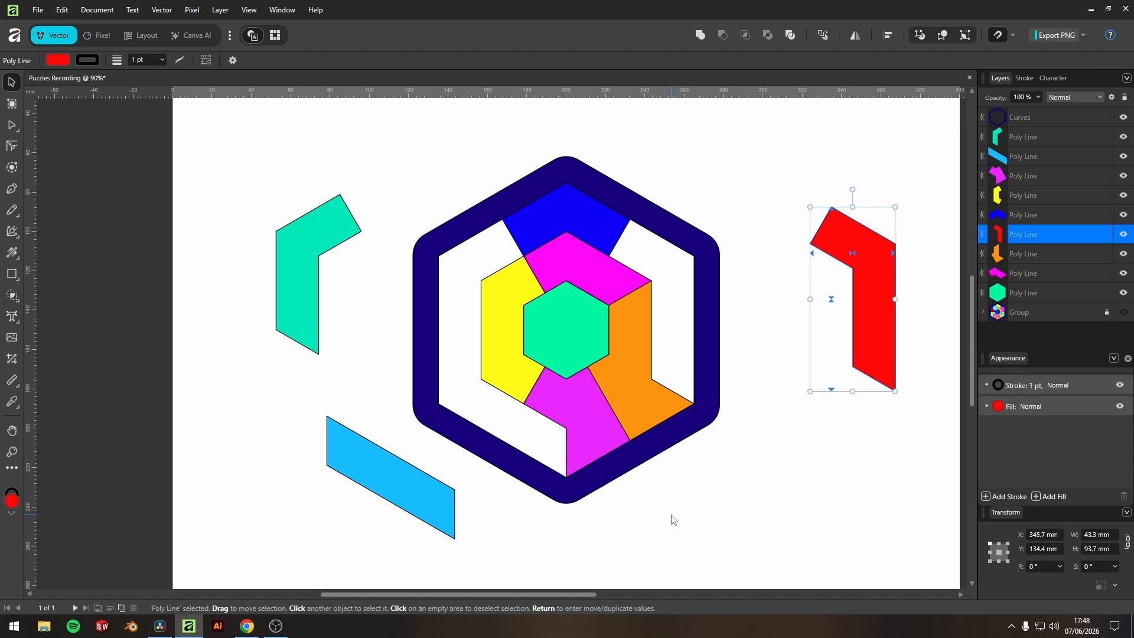
key(ctrl+z)
click(672, 518)
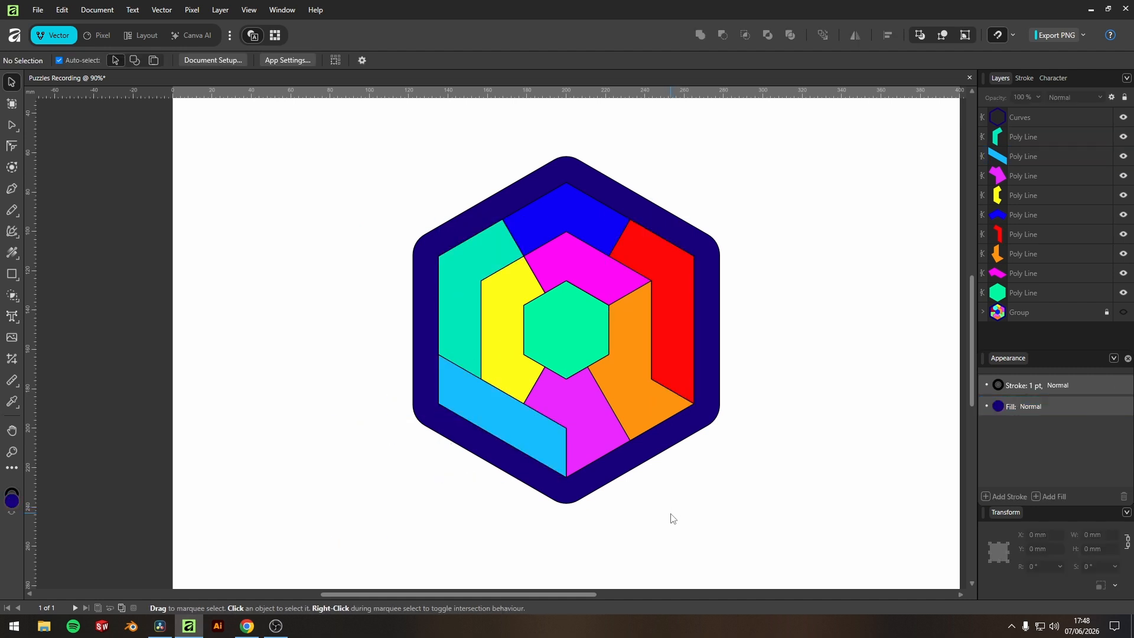